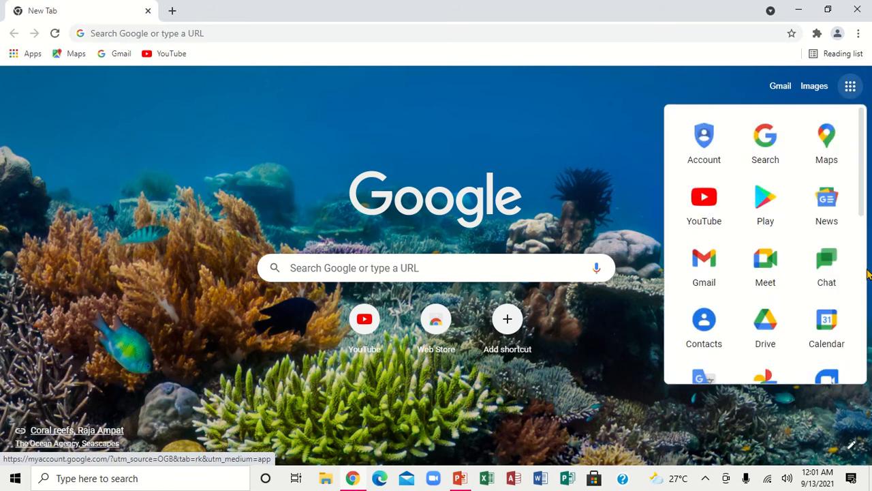
# Step: Scroll the Google apps panel and launch Forms
pyautogui.scroll(-3, 865, 292)
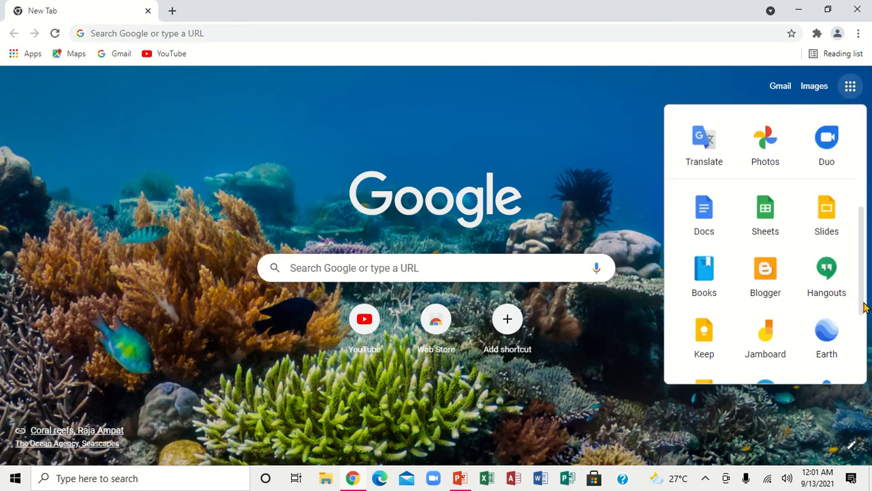
pyautogui.scroll(-3, 864, 360)
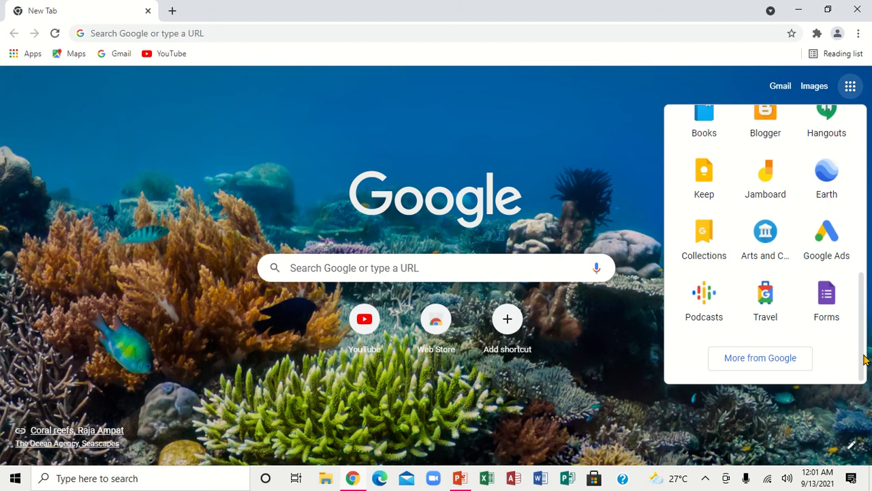
pyautogui.click(823, 309)
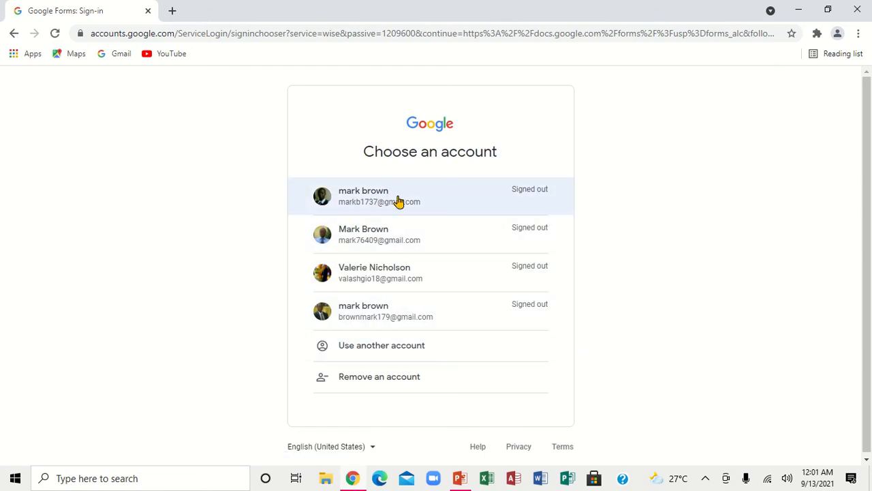
# Step: Sign in with the first listed account by entering its password
pyautogui.click(374, 193)
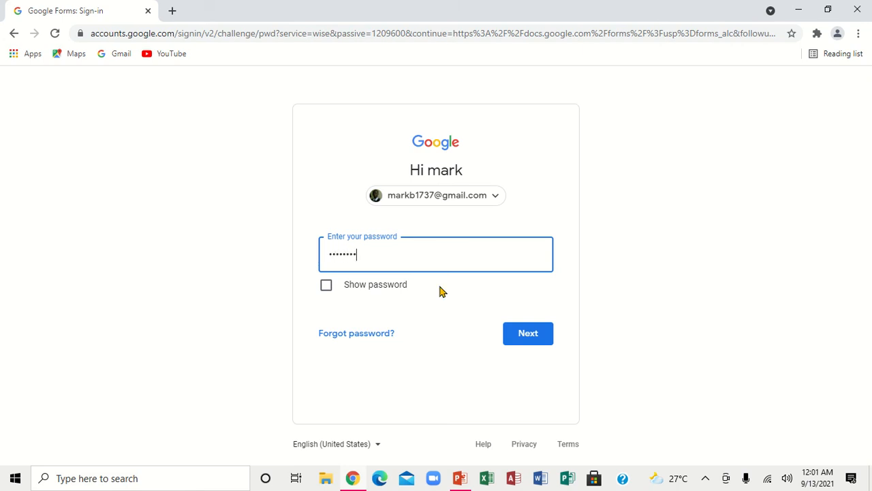
pyautogui.click(521, 341)
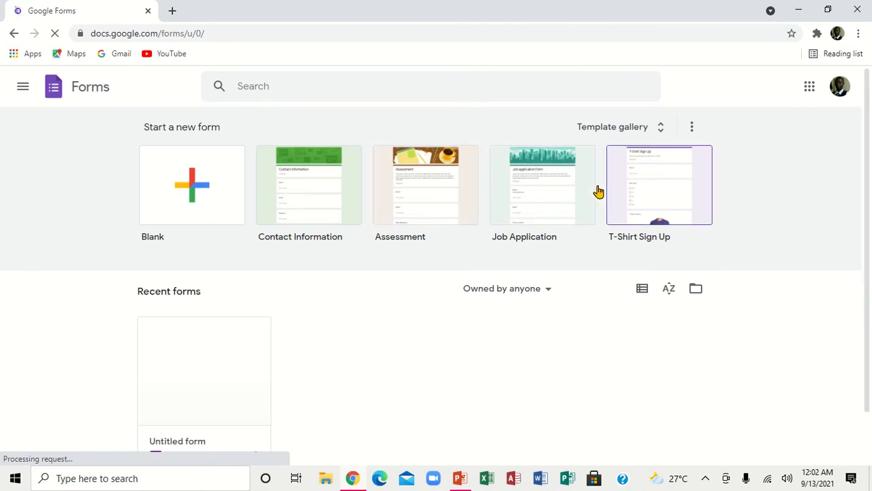
# Step: Start a Blank form and leave its first question as Multiple choice
pyautogui.click(192, 186)
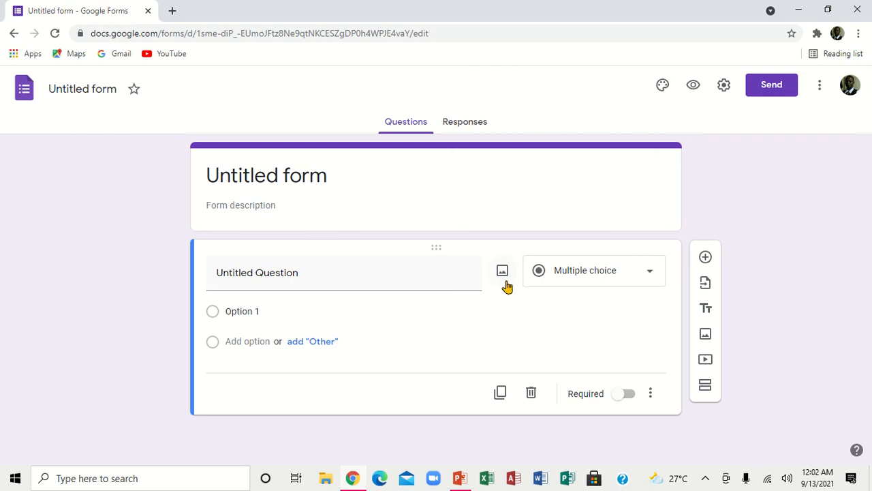
pyautogui.click(649, 273)
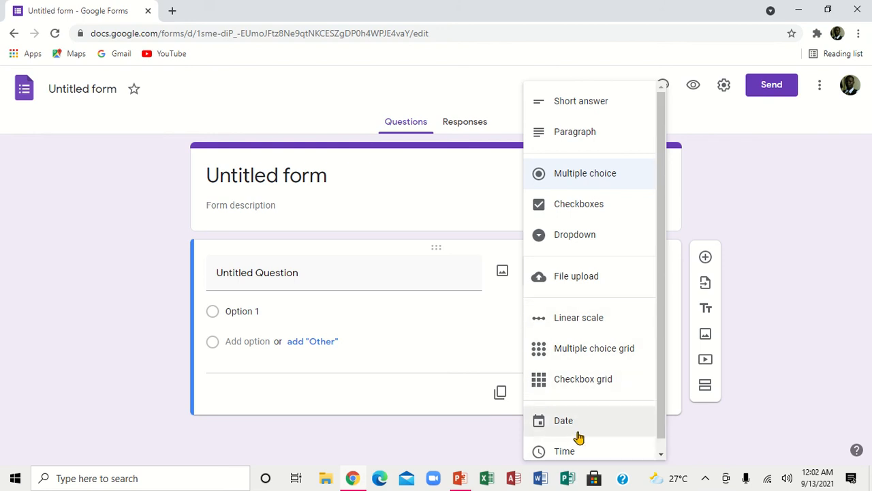
pyautogui.click(703, 196)
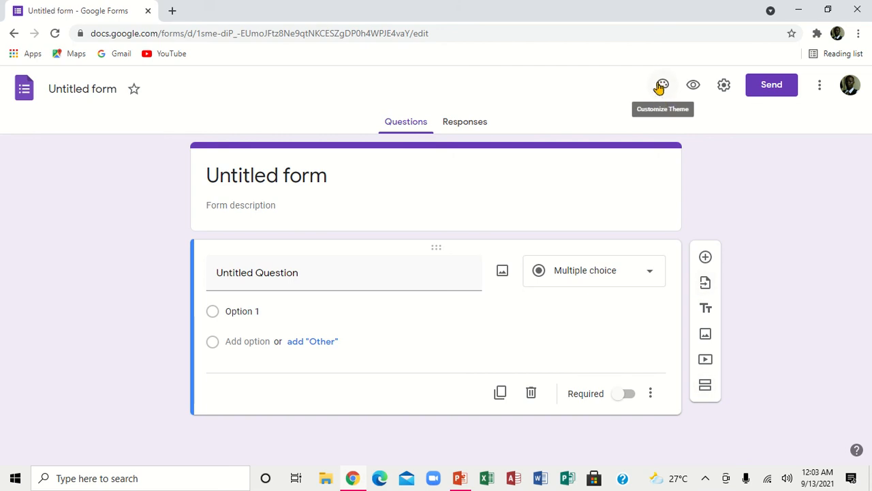
# Step: In General settings, turn on Collect emails, Limit to 1 response and Edit after submit
pyautogui.click(725, 84)
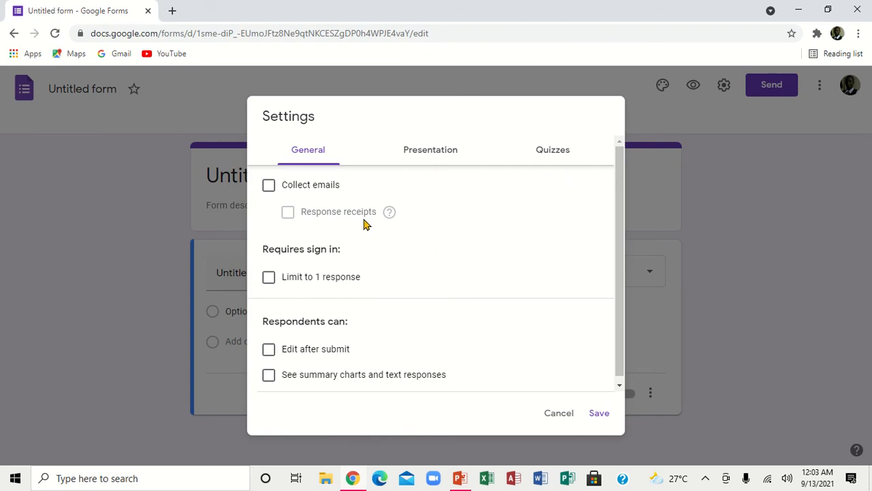
pyautogui.click(270, 187)
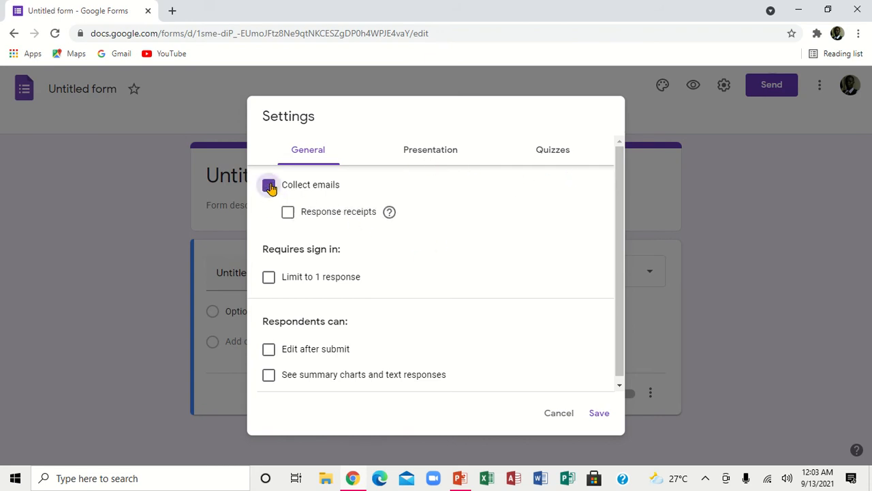
pyautogui.click(269, 279)
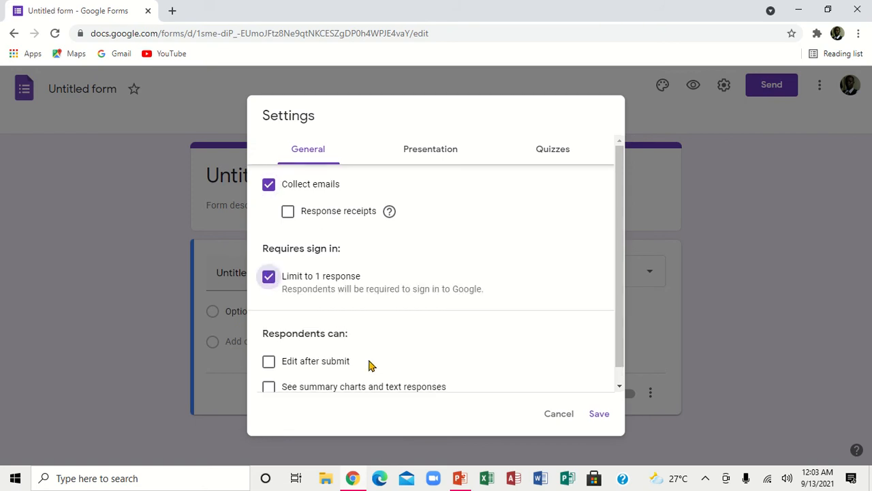
pyautogui.click(619, 387)
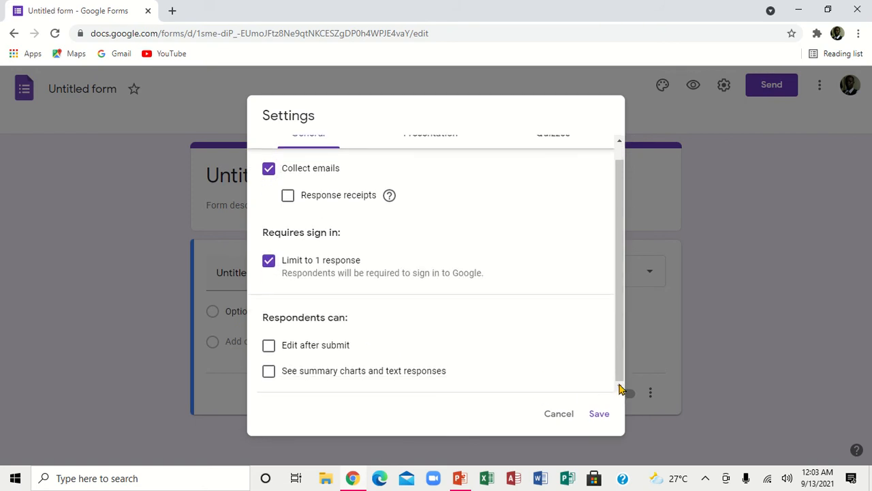
pyautogui.click(270, 348)
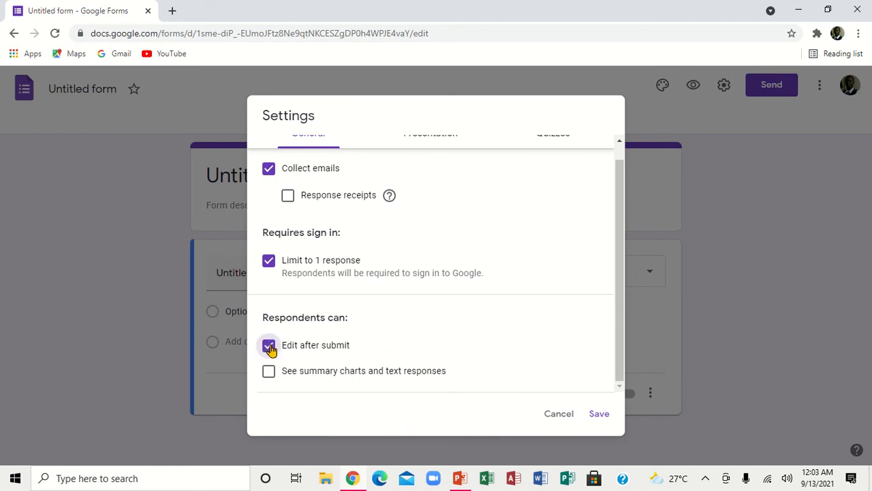
pyautogui.click(270, 348)
pyautogui.click(270, 347)
# Step: Turn on Make this a quiz in the Quizzes settings and save
pyautogui.scroll(1, 621, 155)
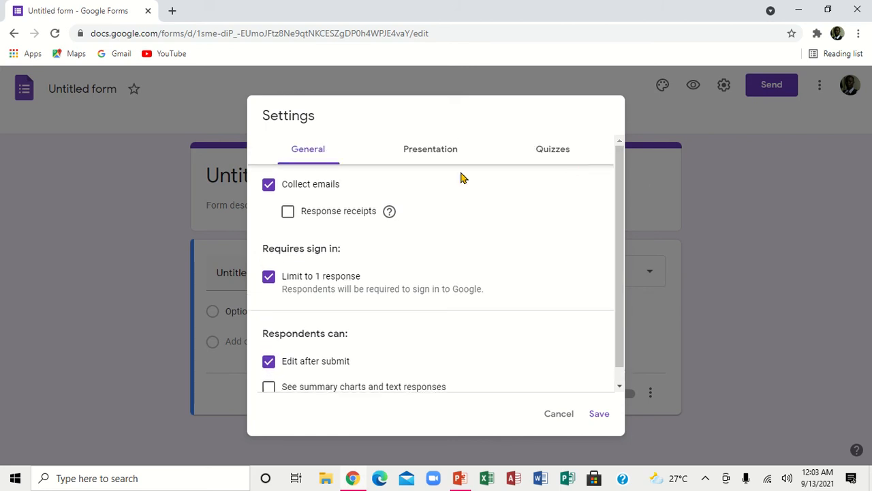
pyautogui.click(434, 155)
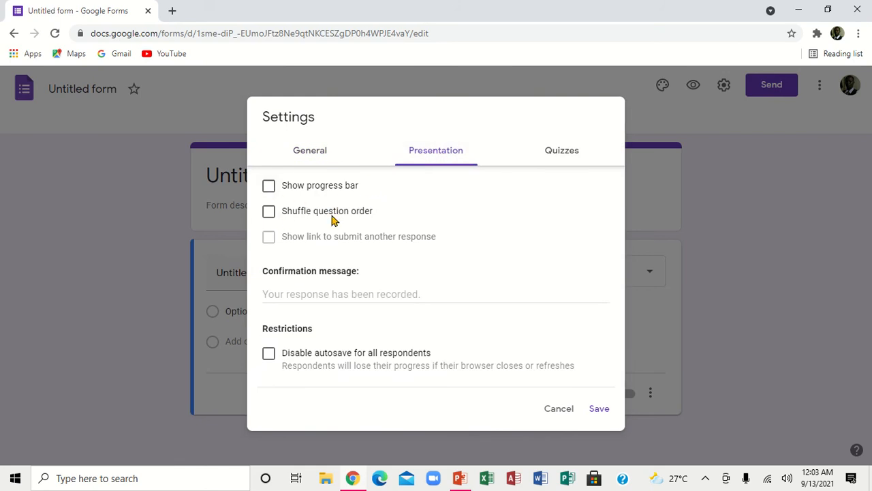
pyautogui.click(561, 151)
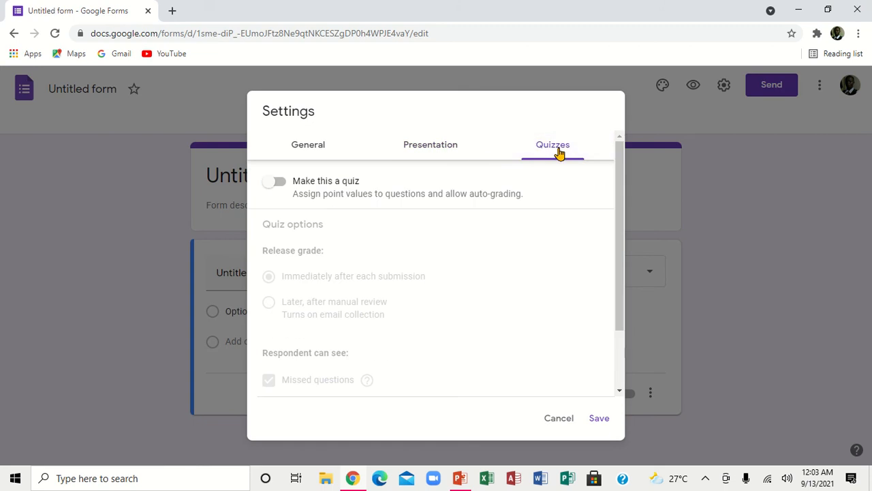
pyautogui.click(280, 183)
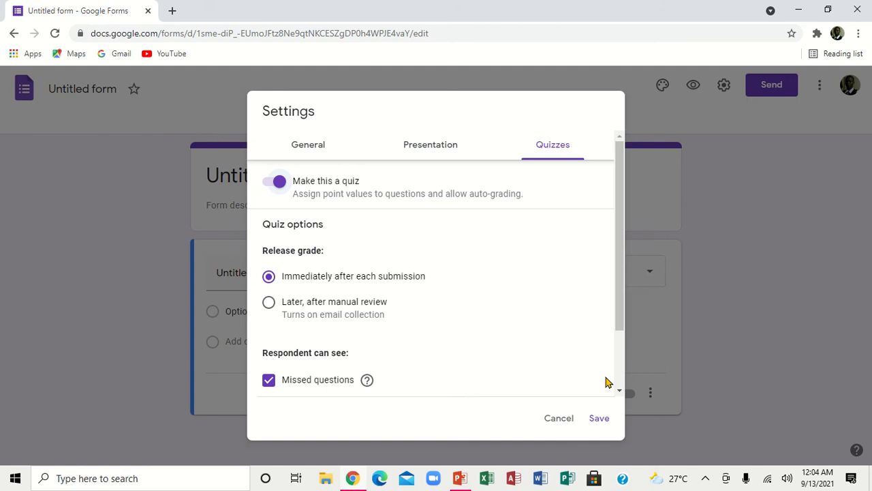
pyautogui.scroll(-2, 617, 390)
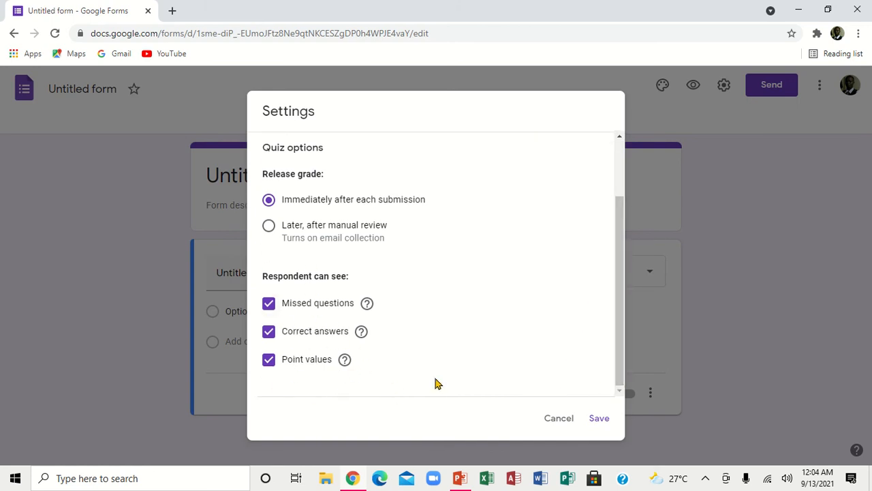
pyautogui.click(598, 418)
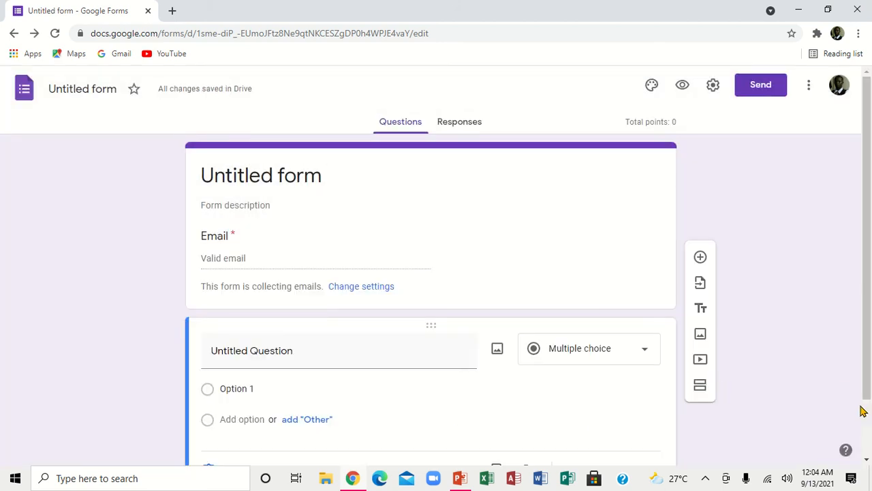
# Step: Rename the form from 'Untitled form' to 'Computer Test'
pyautogui.scroll(-1, 868, 460)
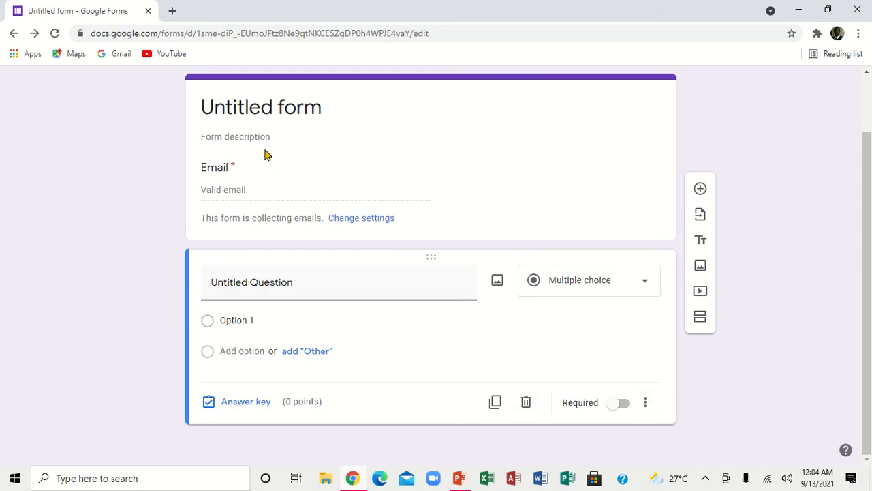
pyautogui.click(232, 107)
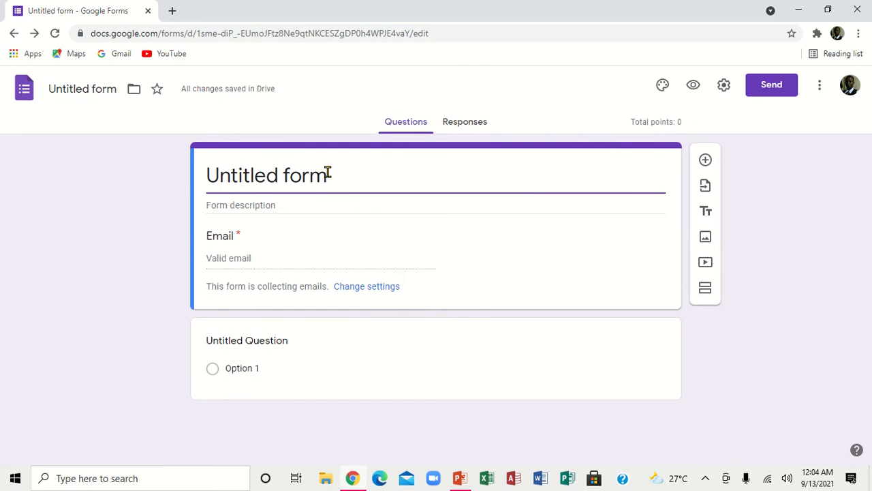
pyautogui.press('BackSpace')
pyautogui.press('BackSpace')
pyautogui.press('BackSpace')
pyautogui.press('BackSpace')
pyautogui.press('BackSpace')
pyautogui.press('BackSpace')
pyautogui.press('BackSpace')
pyautogui.press('BackSpace')
pyautogui.press('BackSpace')
pyautogui.press('BackSpace')
pyautogui.press('BackSpace')
pyautogui.press('BackSpace')
pyautogui.press('BackSpace')
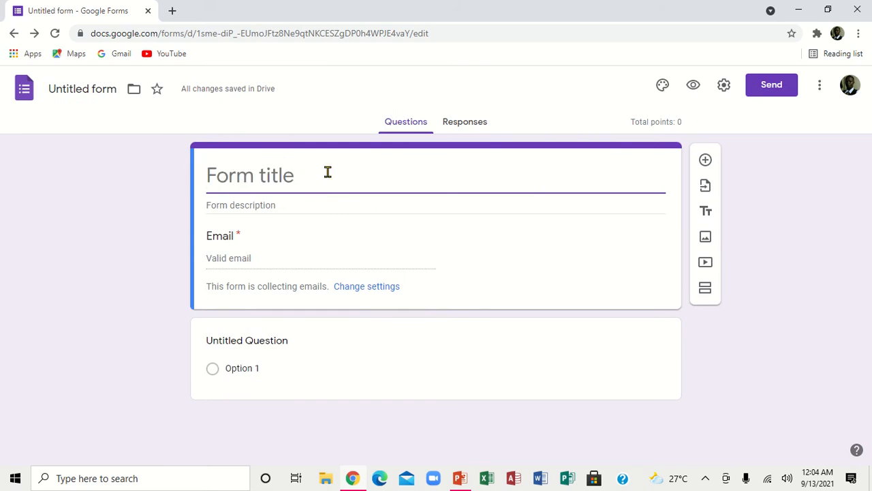
pyautogui.write('Com')
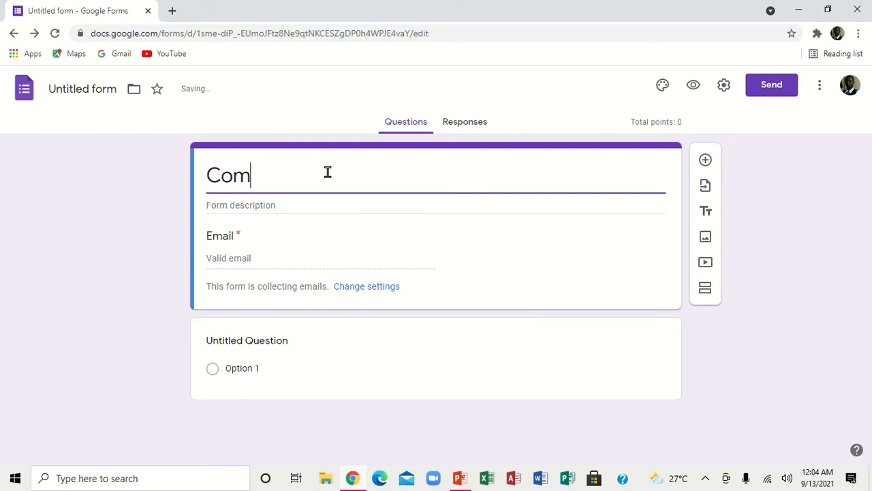
pyautogui.write('puter')
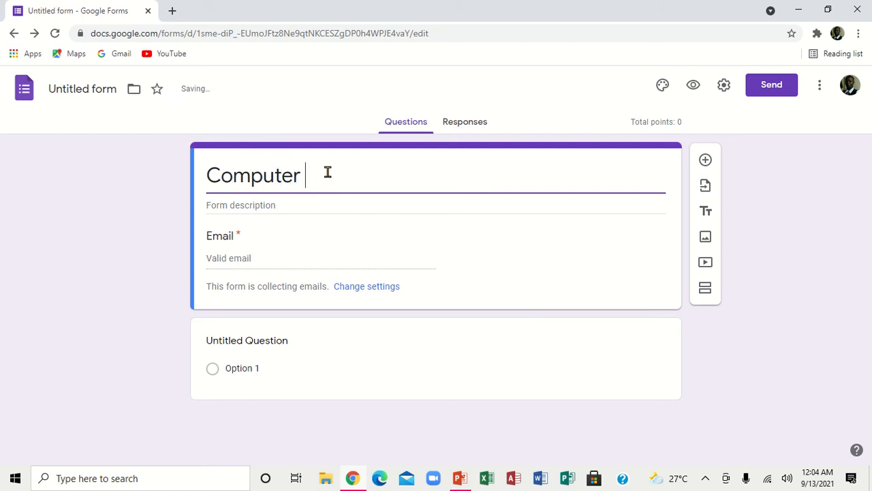
pyautogui.write('tTest')
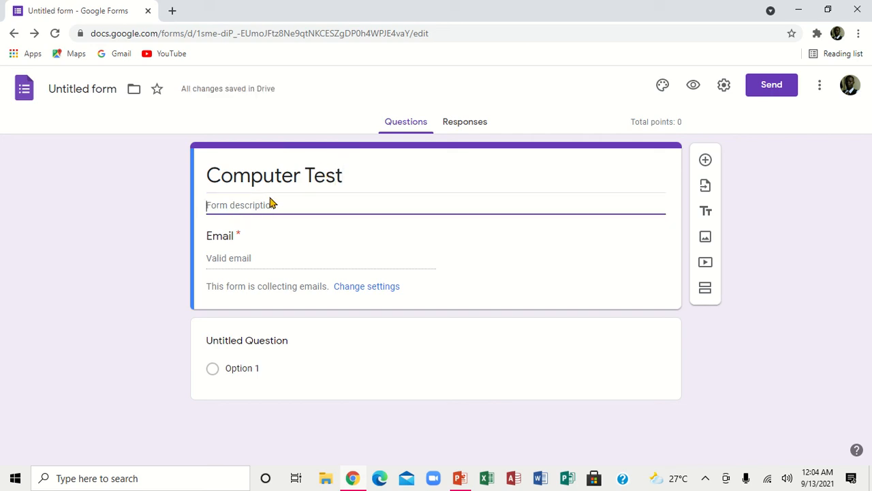
# Step: Add the description 'Read the question carefully them answer the question'
pyautogui.write('Read the')
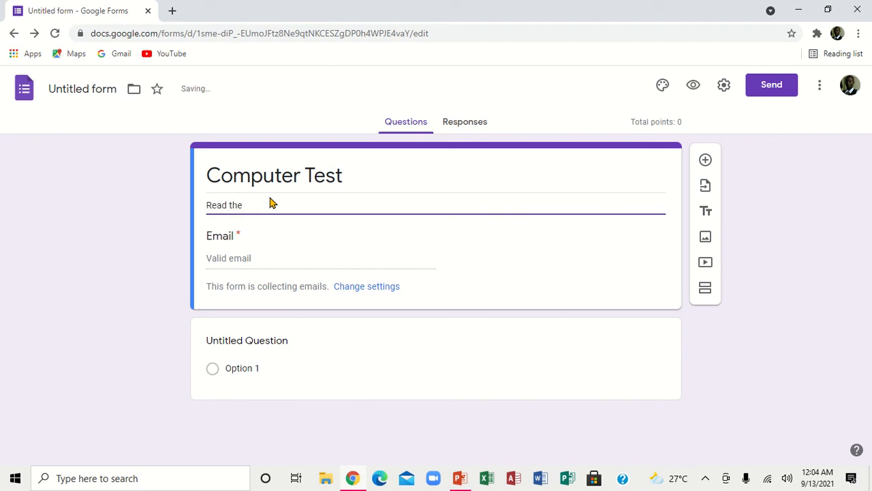
pyautogui.write(' question carefu')
pyautogui.write('lly the')
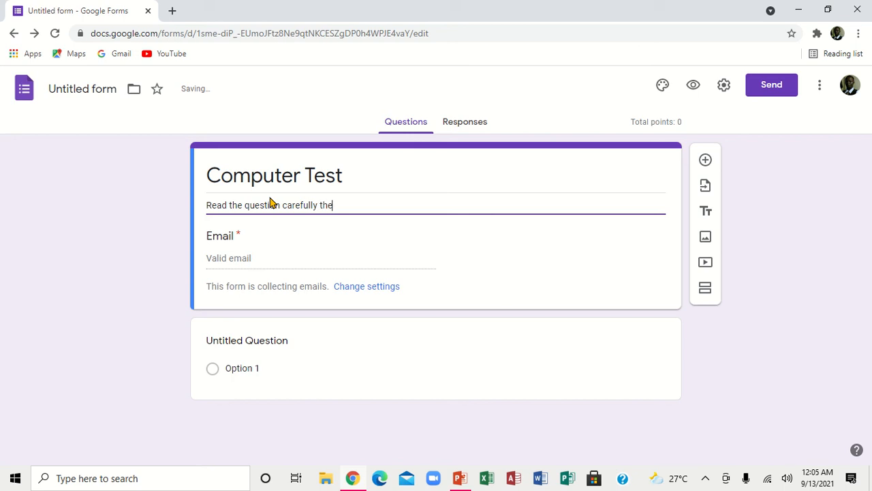
pyautogui.write('m answer the question')
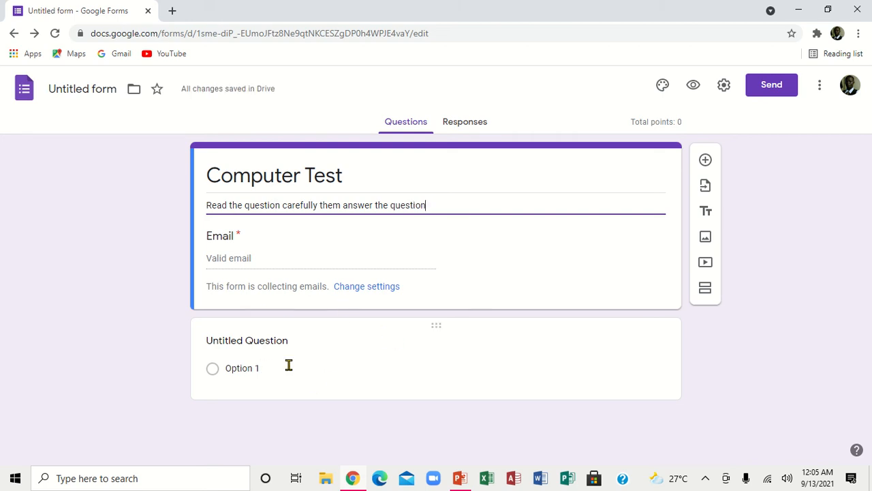
pyautogui.click(258, 345)
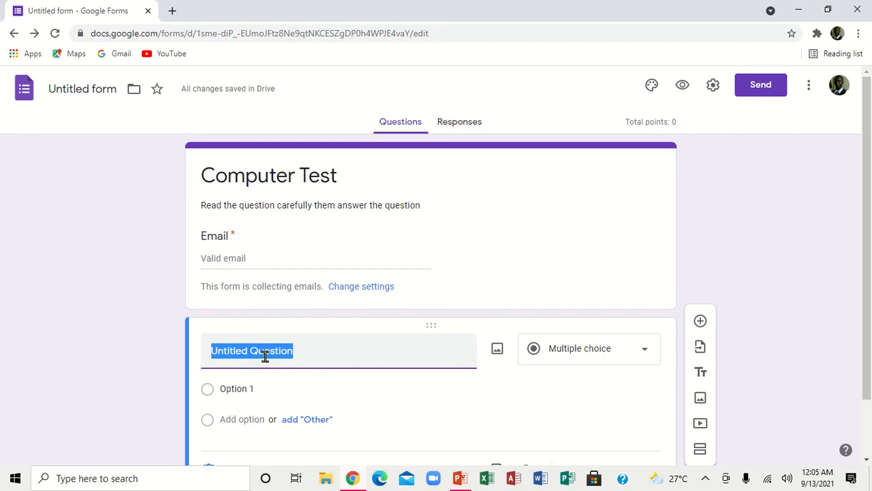
# Step: Title the first question 'Which one is a input device?'
pyautogui.write('I')
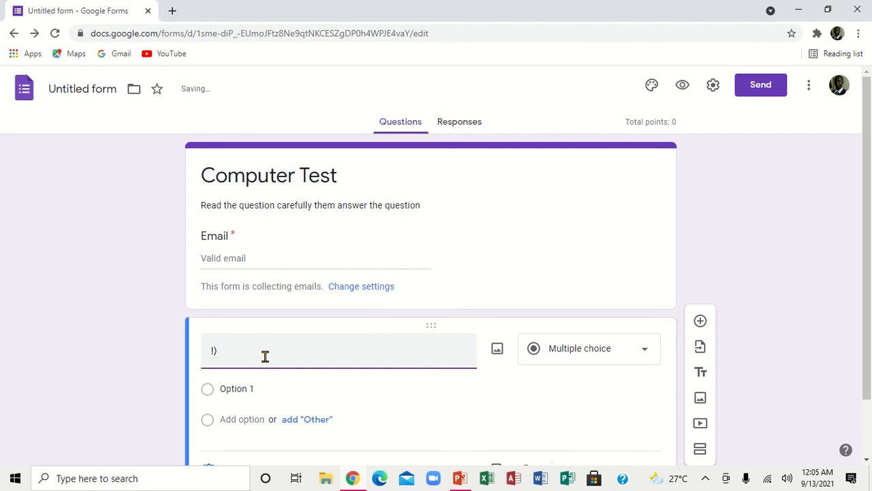
pyautogui.write(') Whix')
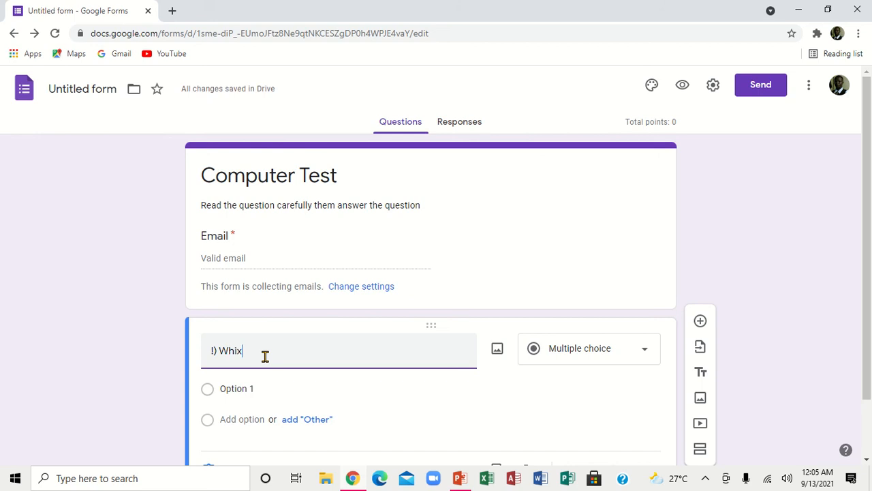
pyautogui.press('BackSpace')
pyautogui.write('ch on')
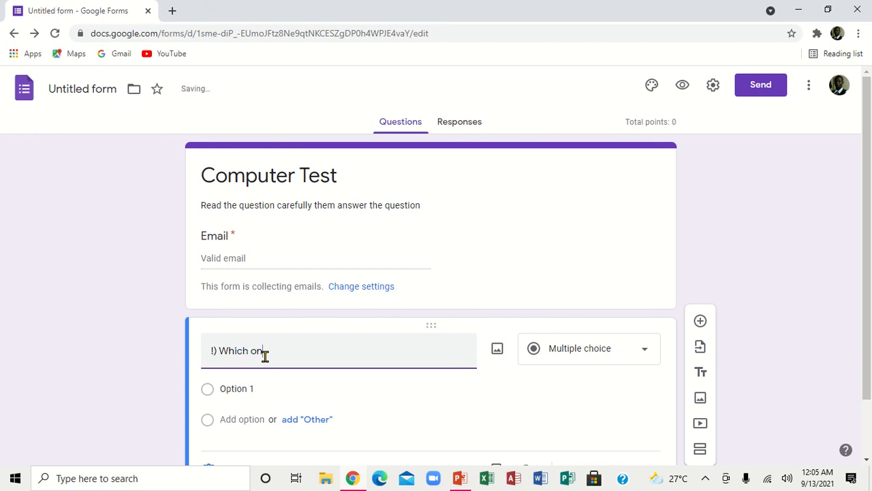
pyautogui.write('e is a input')
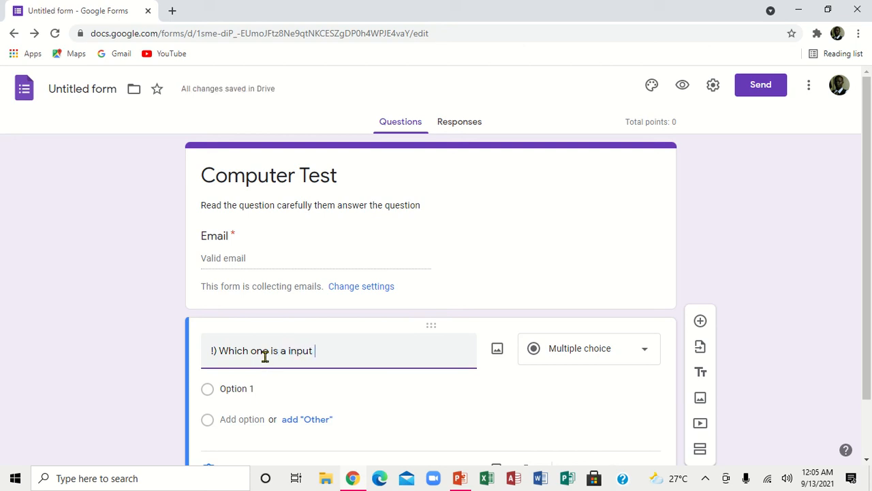
pyautogui.write(' device?')
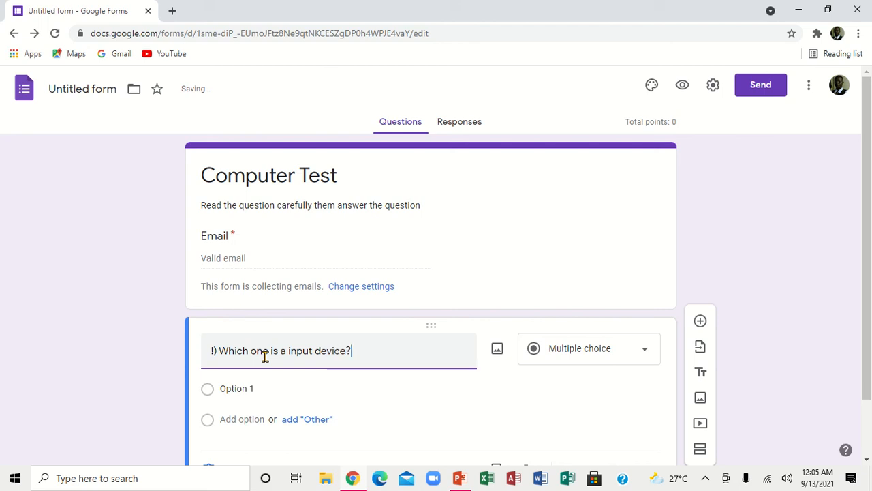
# Step: Add options A, Mouse; B. Printer; C. Projector; D. Montor, and make the question required
pyautogui.click(240, 388)
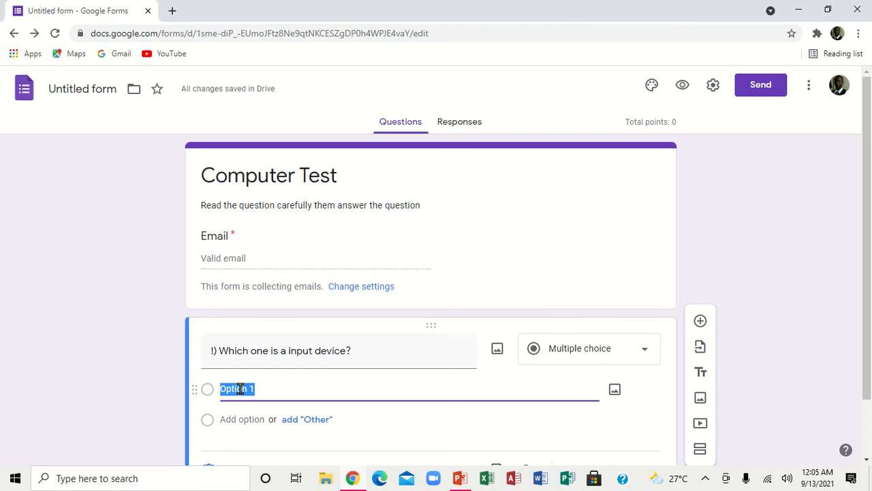
pyautogui.write('A,')
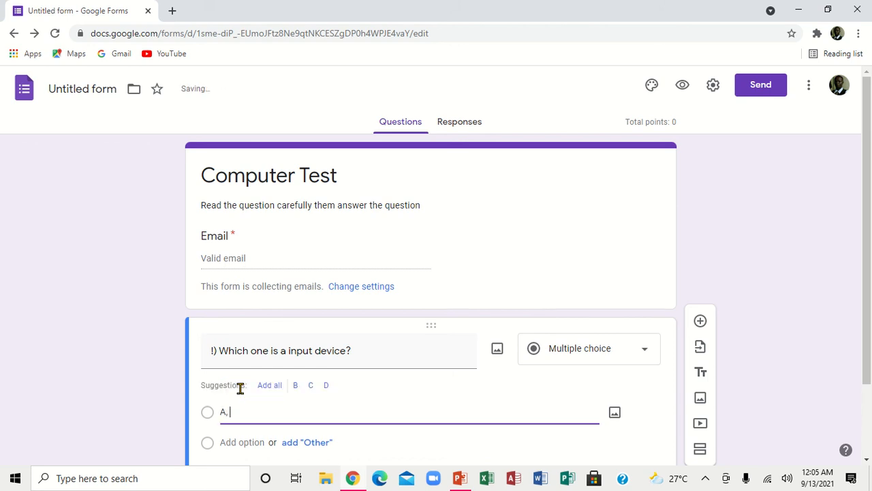
pyautogui.write(' Mouse')
pyautogui.press('Return')
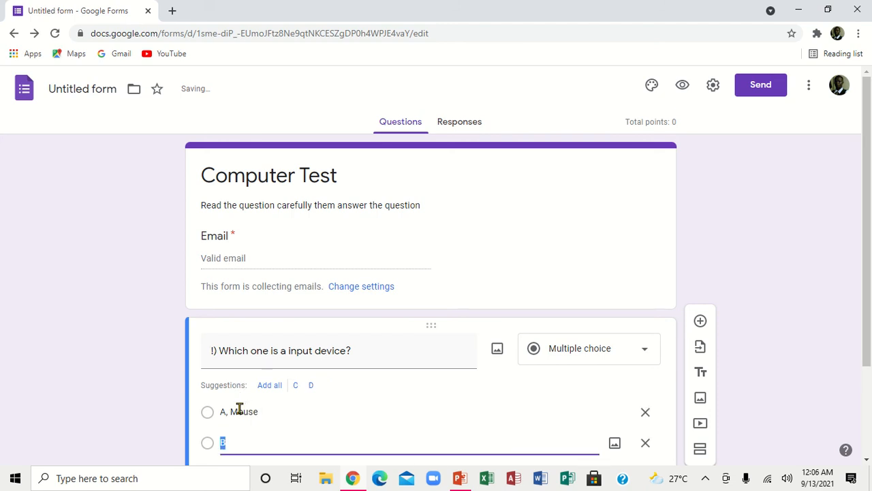
pyautogui.click(233, 437)
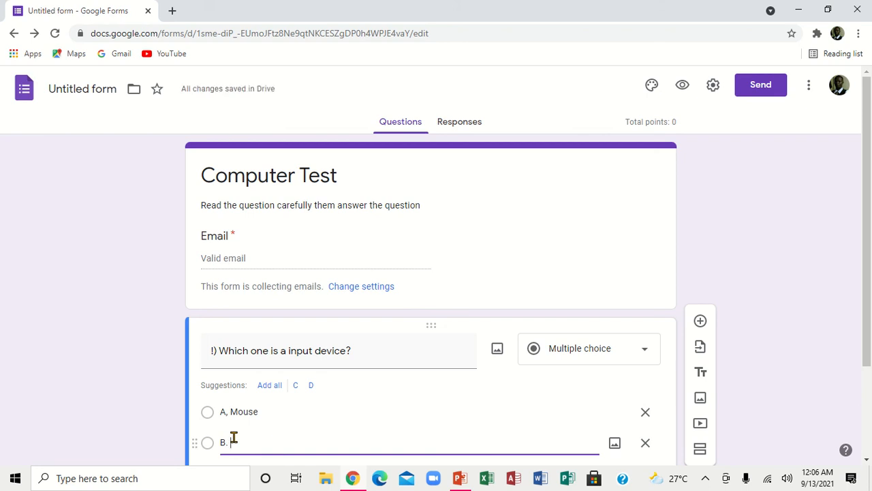
pyautogui.write('Printer')
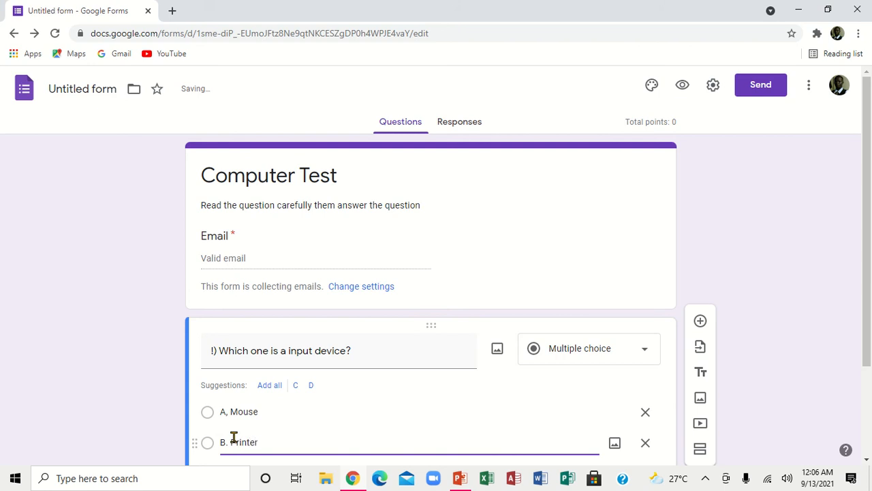
pyautogui.press('Return')
pyautogui.write('C.')
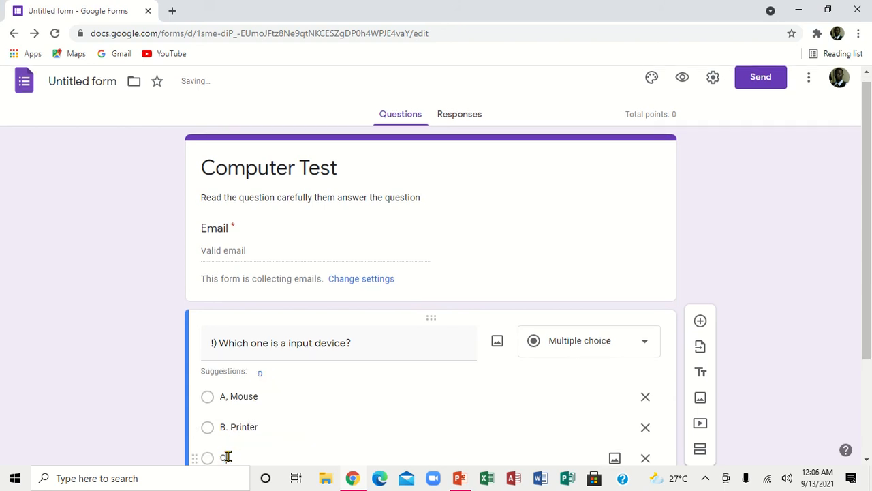
pyautogui.write(' Projector')
pyautogui.press('Return')
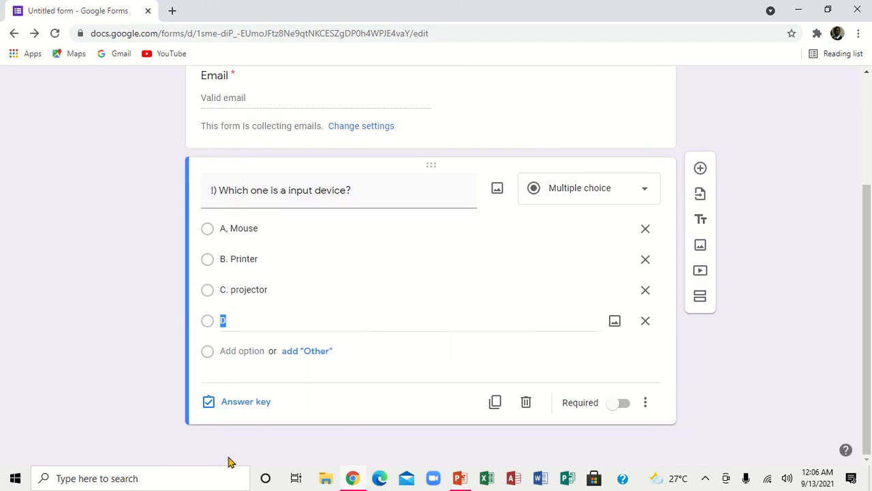
pyautogui.click(231, 318)
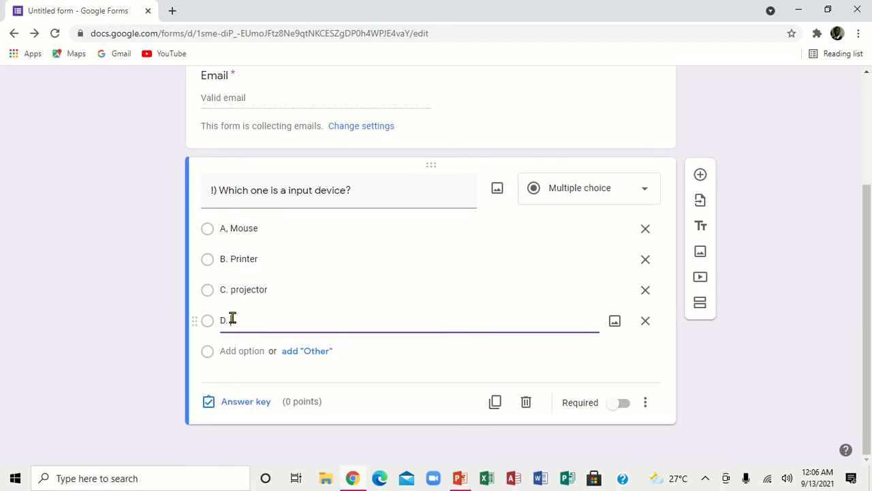
pyautogui.write('. Montor')
pyautogui.click(621, 403)
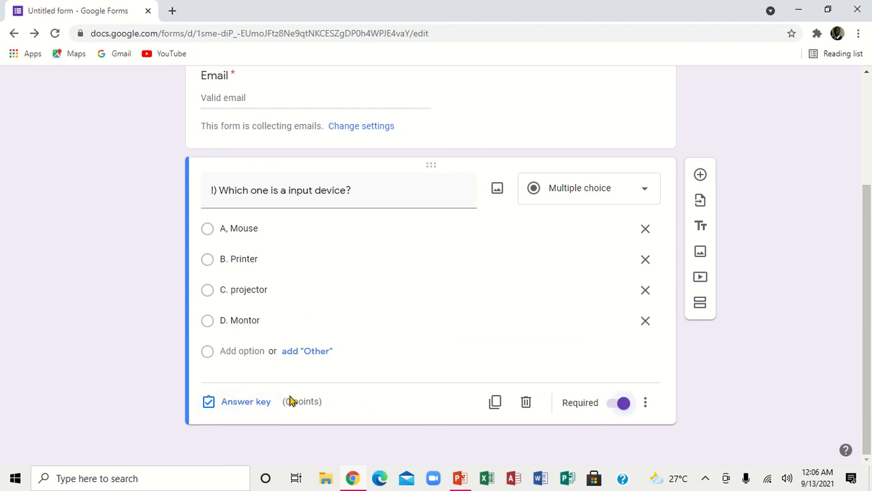
# Step: In the answer key, give the question 1 point and mark 'A, Mouse' correct
pyautogui.click(241, 402)
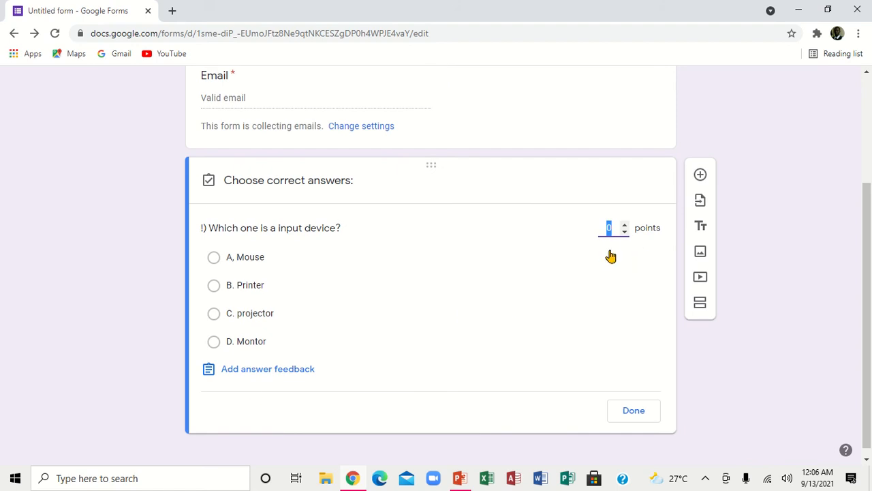
pyautogui.click(624, 227)
pyautogui.click(279, 230)
pyautogui.click(267, 262)
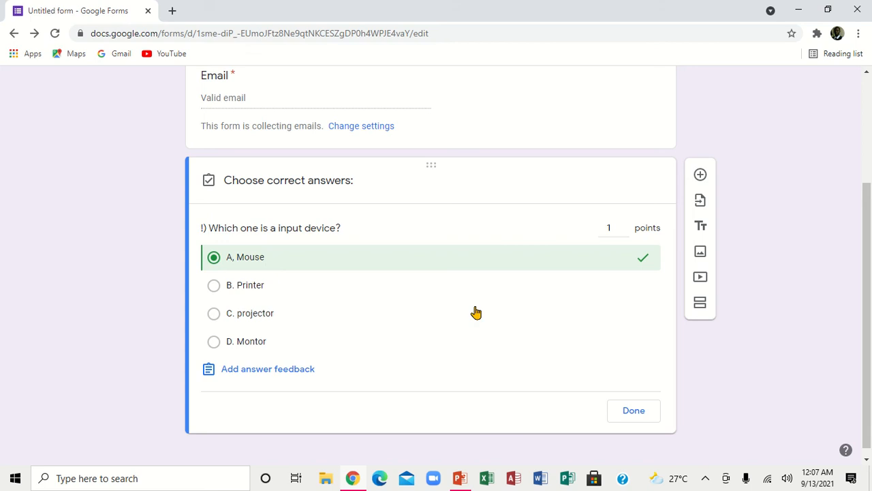
pyautogui.click(636, 414)
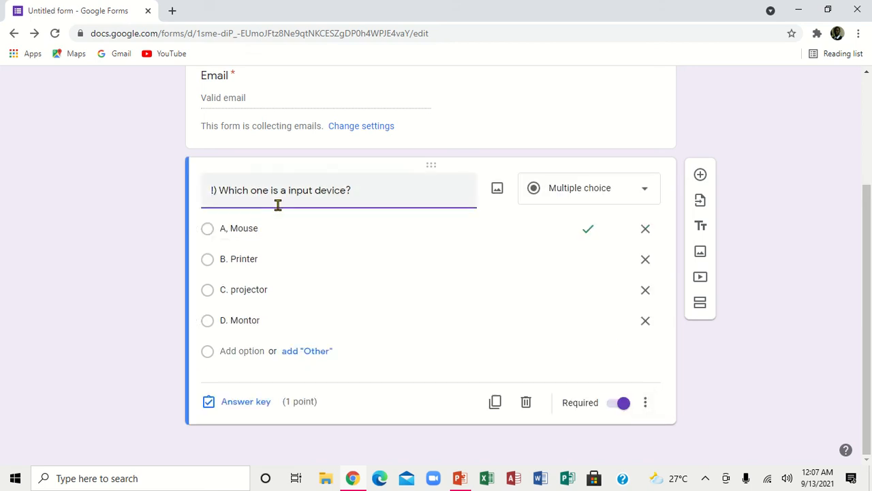
# Step: Change the question to 'an input device', then preview the live form and close the preview
pyautogui.write('n')
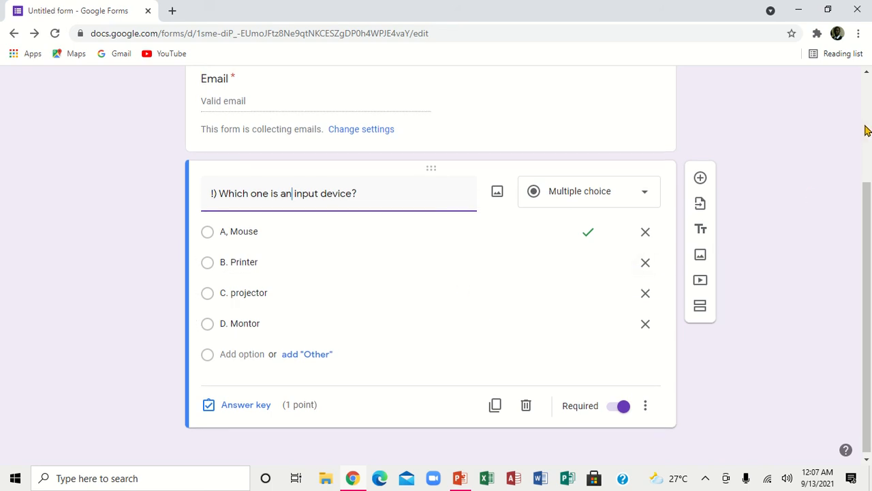
pyautogui.scroll(3, 866, 130)
pyautogui.click(681, 86)
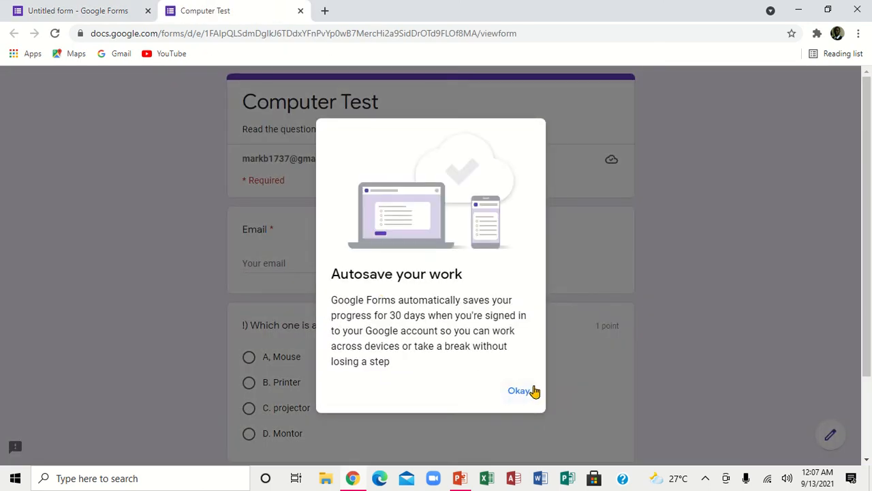
pyautogui.click(521, 391)
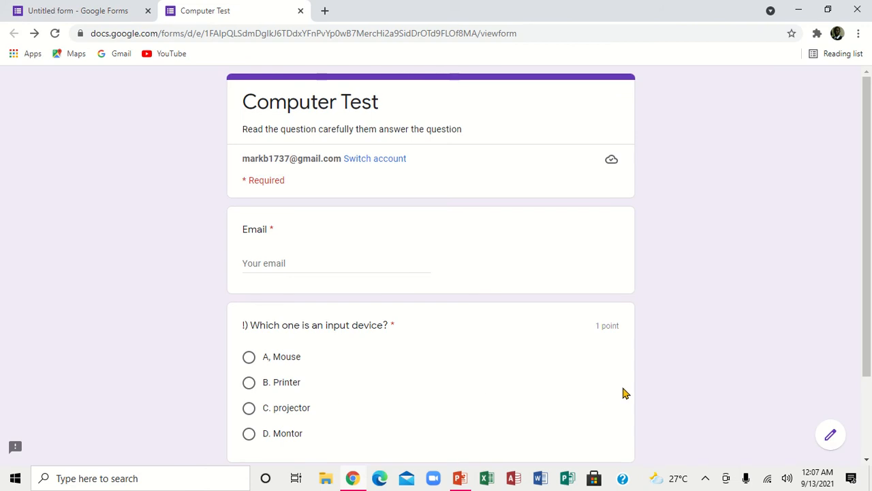
pyautogui.moveTo(868, 244); pyautogui.dragTo(867, 274)
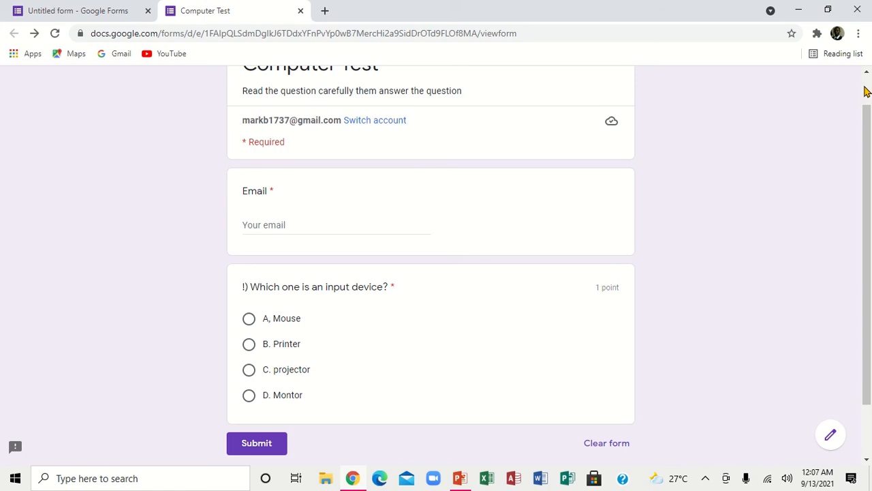
pyautogui.scroll(1, 866, 91)
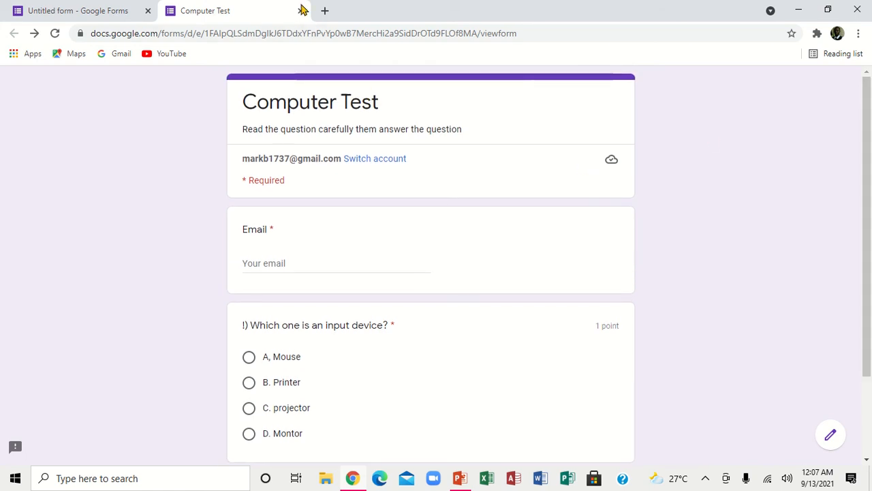
pyautogui.click(301, 10)
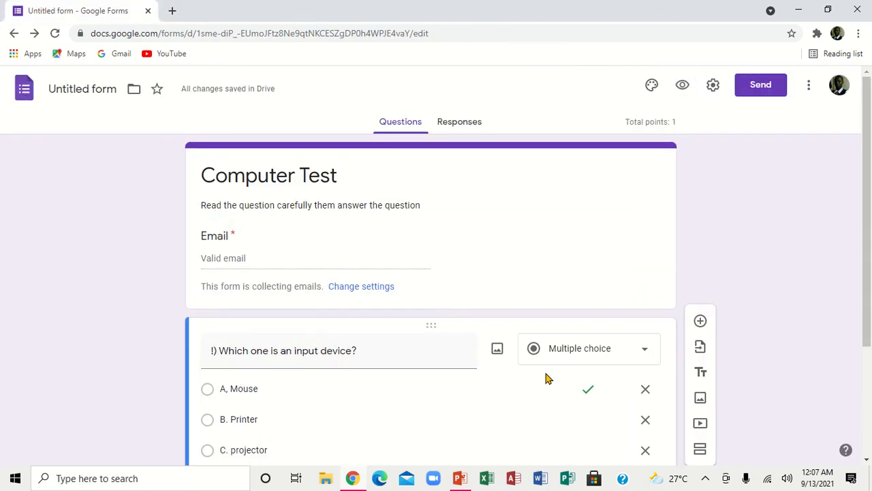
# Step: Insert a new question below the first and title it '2) Which one is an output device?'
pyautogui.click(867, 462)
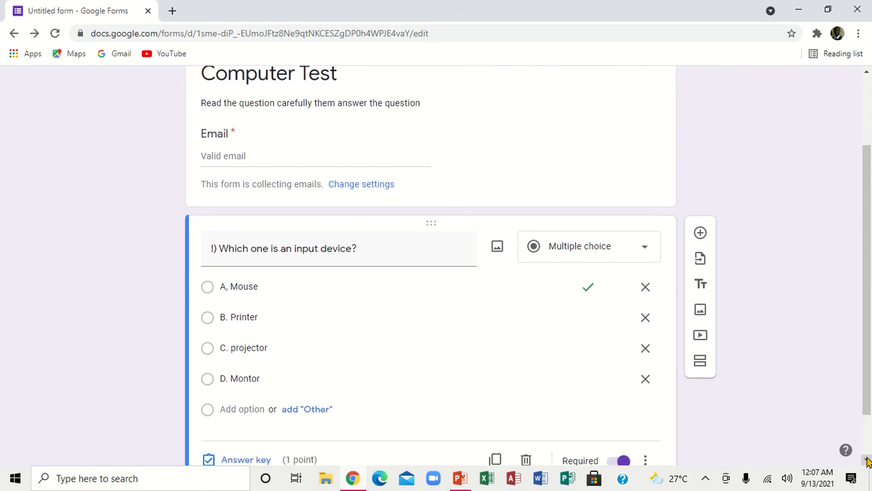
pyautogui.click(867, 462)
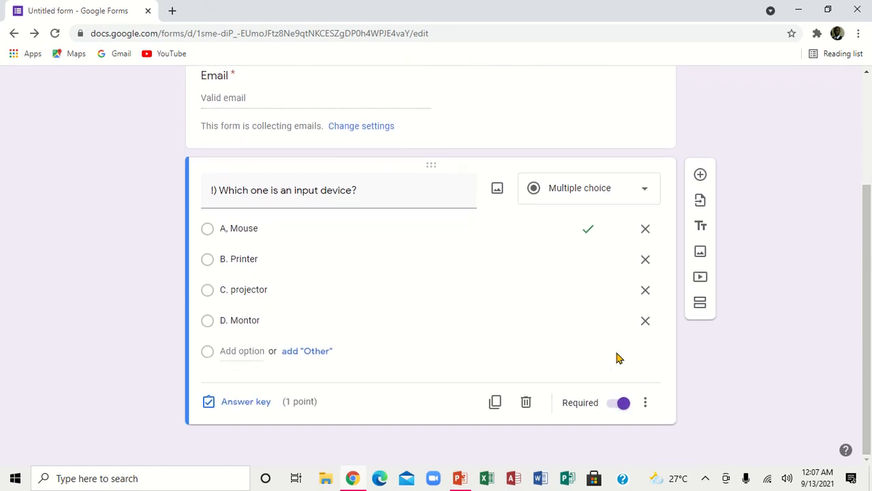
pyautogui.click(701, 177)
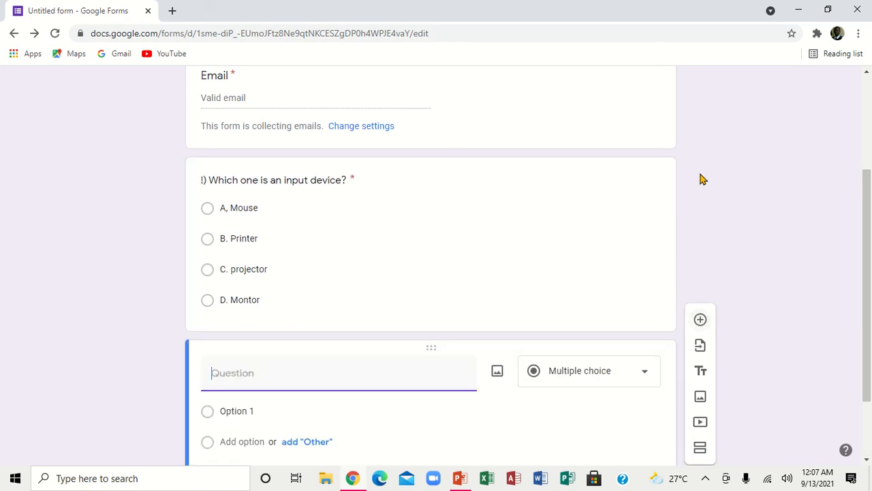
pyautogui.write('@)')
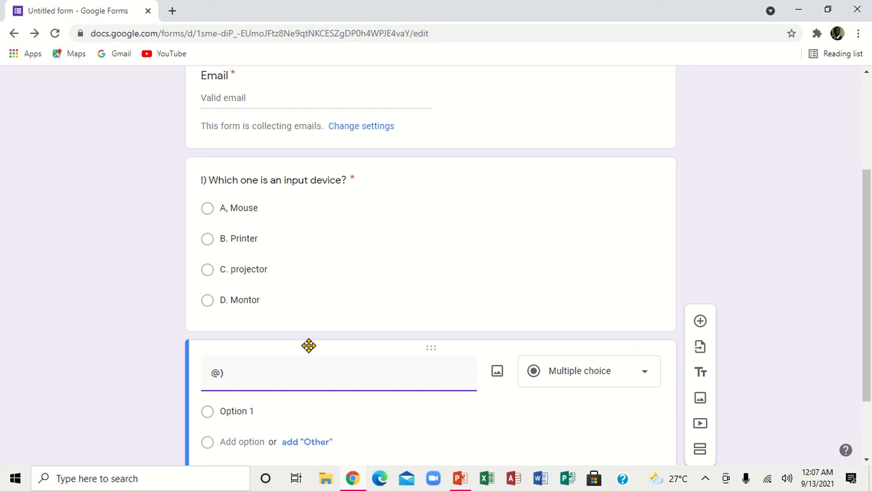
pyautogui.press('BackSpace')
pyautogui.write('2)')
pyautogui.write('i')
pyautogui.write('ch one t')
pyautogui.press('BackSpace')
pyautogui.write('is an outpu')
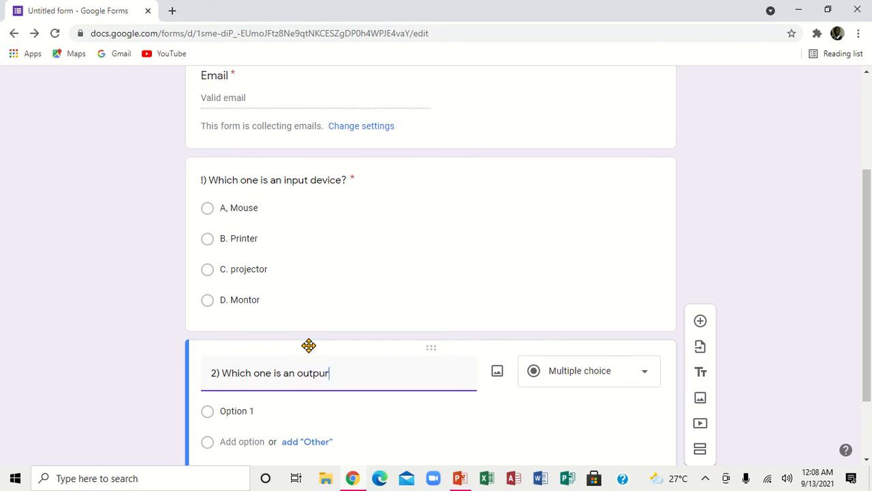
pyautogui.write('t')
# Step: Enter options A. Keyboard, B. Mouse and C. Monitor, adding a fourth option line
pyautogui.click(250, 411)
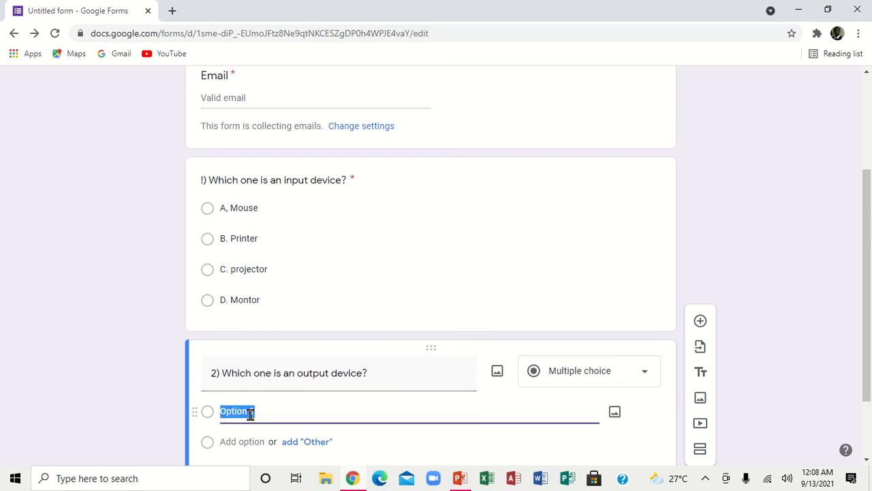
pyautogui.write('Keyboard')
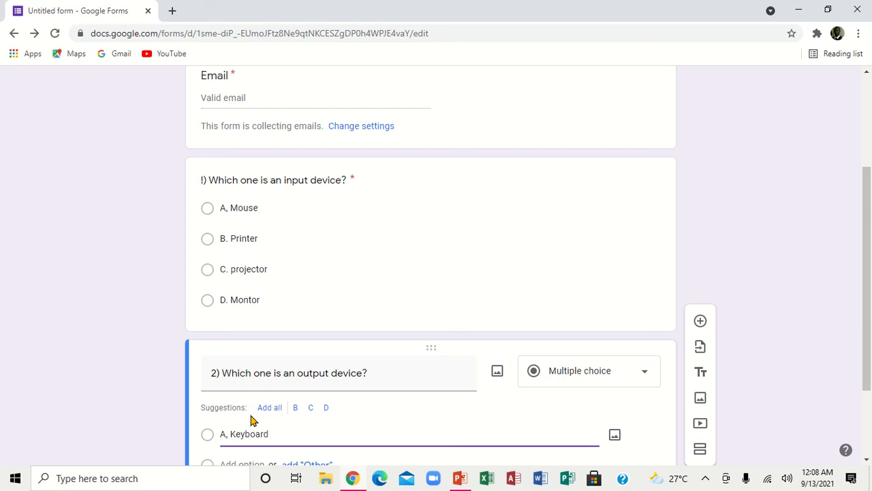
pyautogui.press('Return')
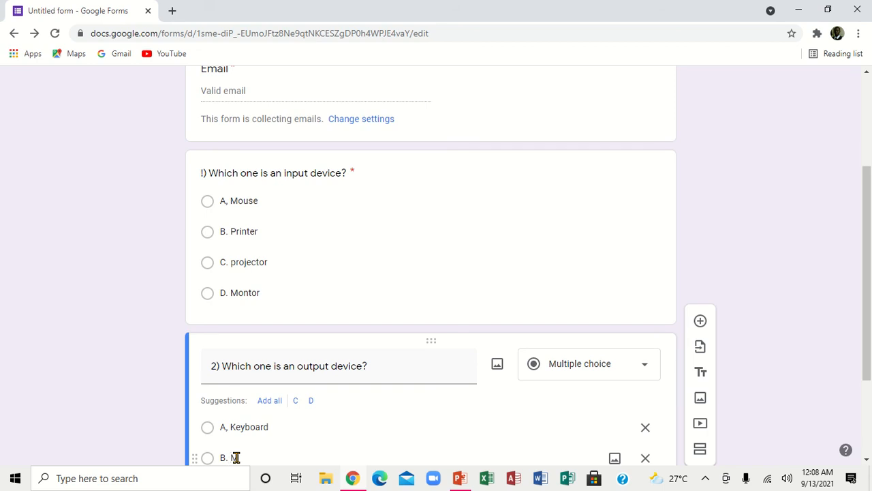
pyautogui.write('B. Mouse')
pyautogui.press('Return')
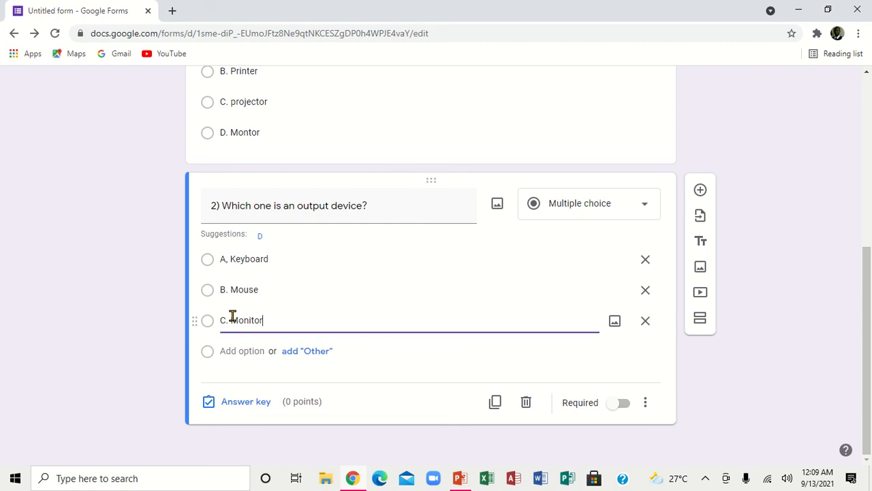
pyautogui.press('Return')
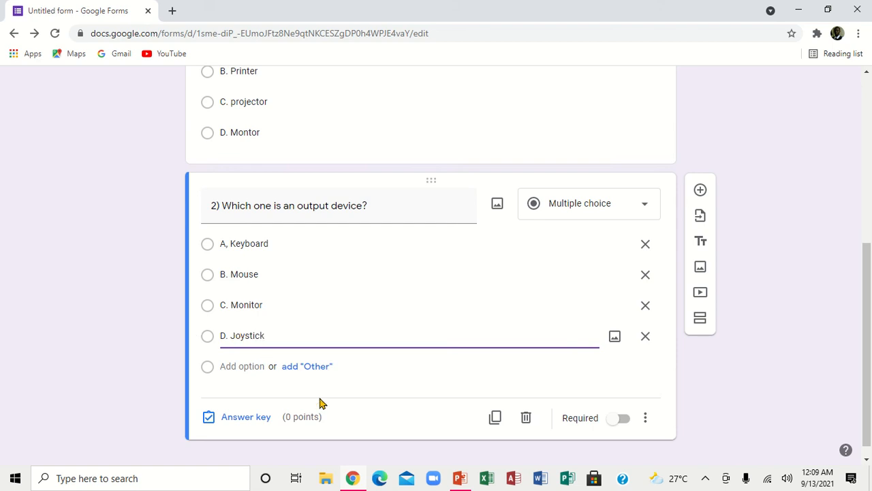
# Step: Make question 2 required, worth 1 point, with C. Monitor as the correct answer
pyautogui.click(622, 418)
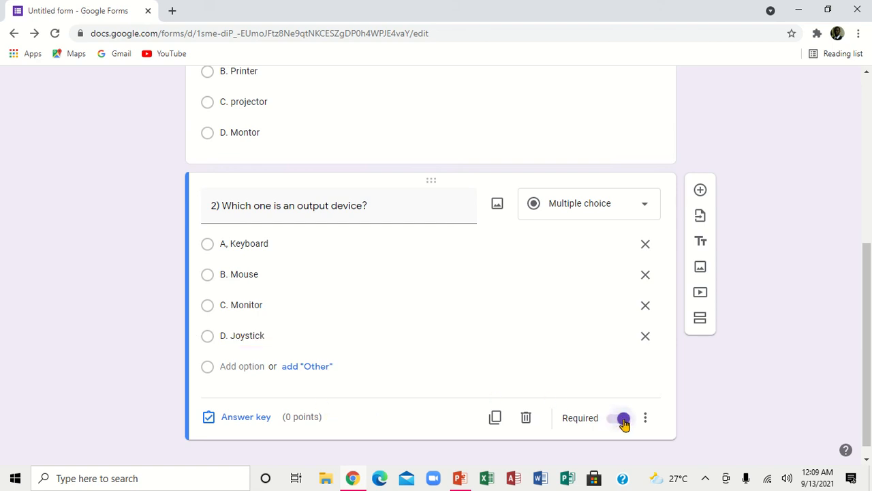
pyautogui.click(243, 418)
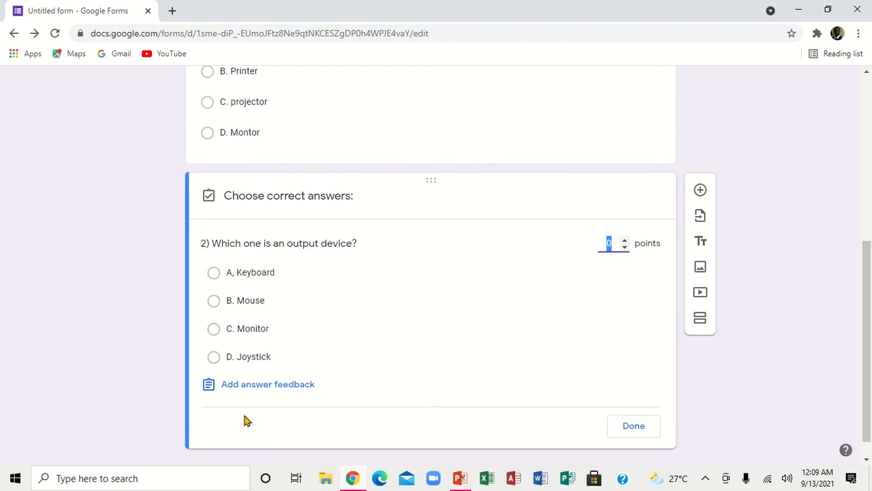
pyautogui.click(624, 243)
pyautogui.click(251, 334)
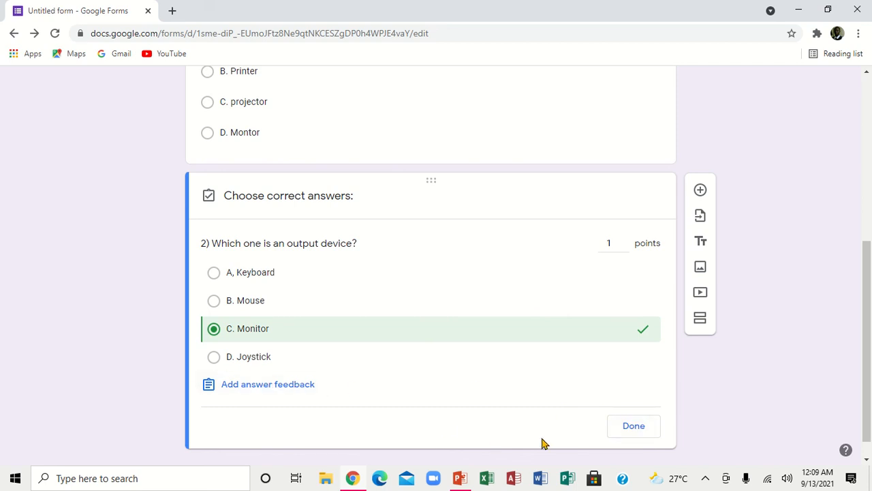
pyautogui.click(634, 426)
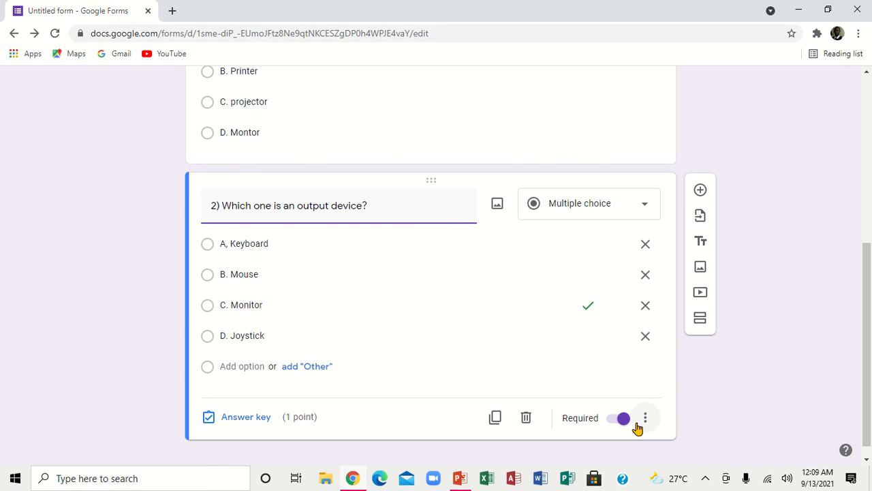
pyautogui.click(866, 134)
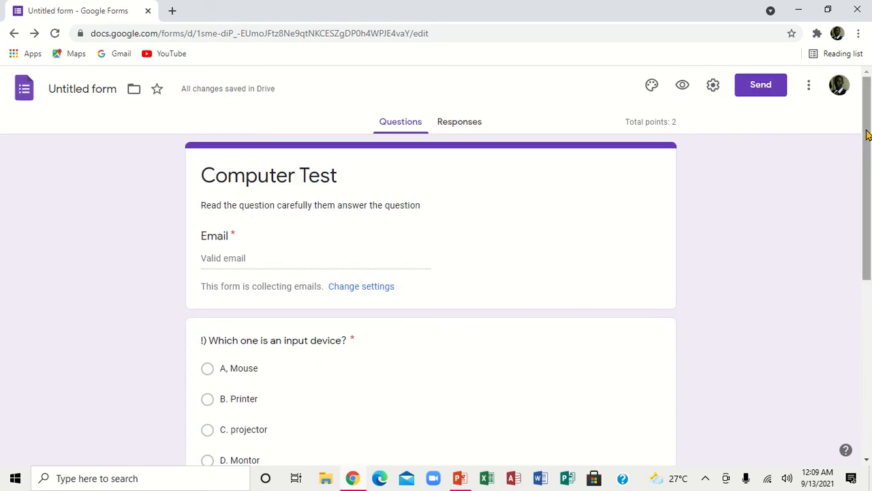
pyautogui.click(683, 86)
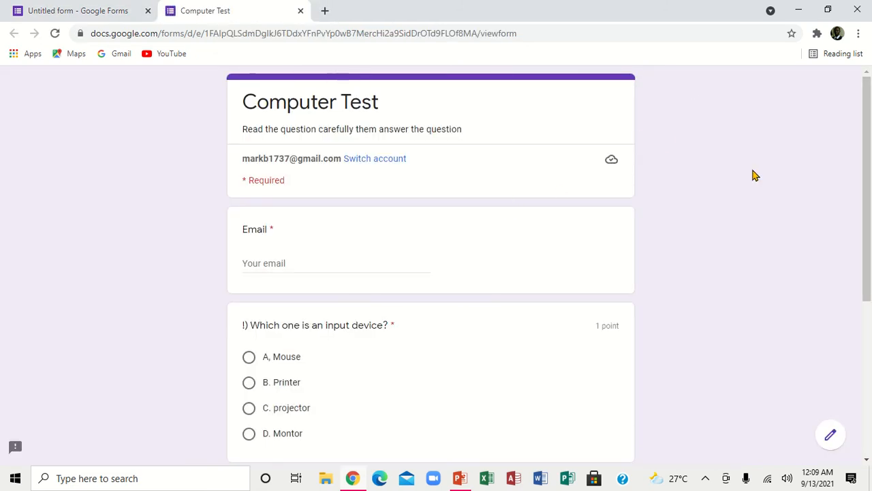
pyautogui.moveTo(865, 162); pyautogui.dragTo(868, 130)
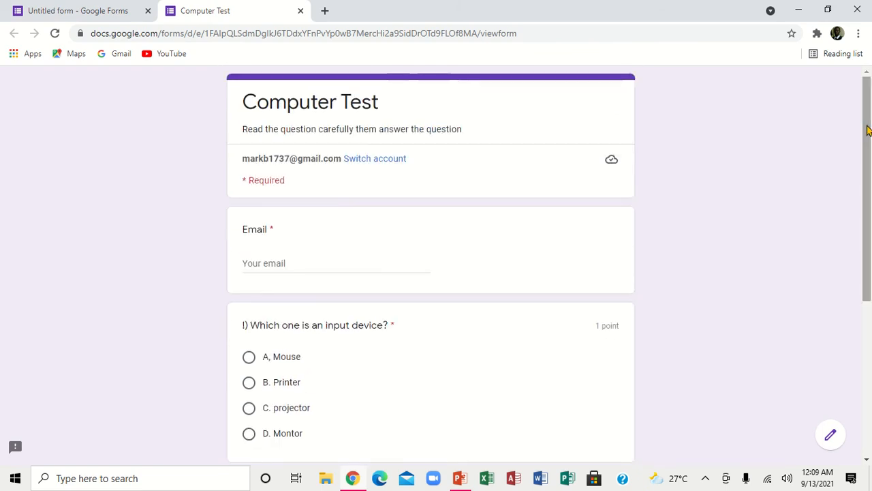
pyautogui.click(300, 11)
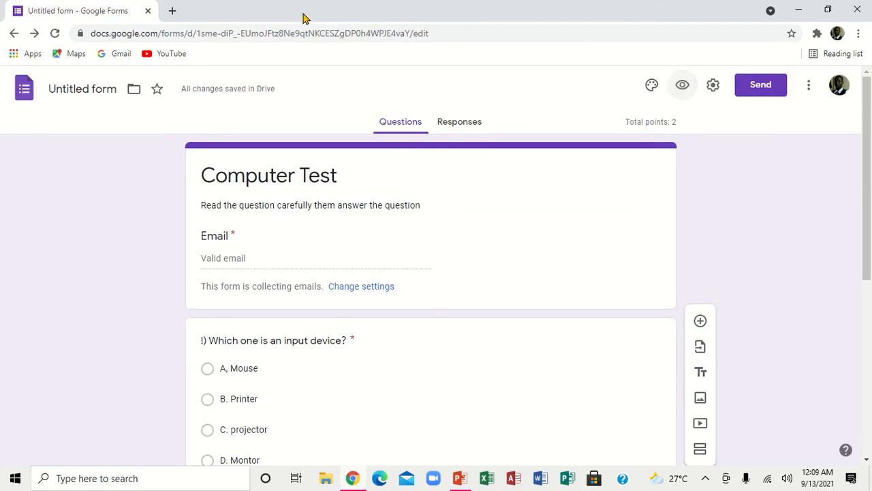
# Step: Try the Decorative and Formal fonts, settle on Playful, and set the theme colour to Red Orange
pyautogui.click(652, 87)
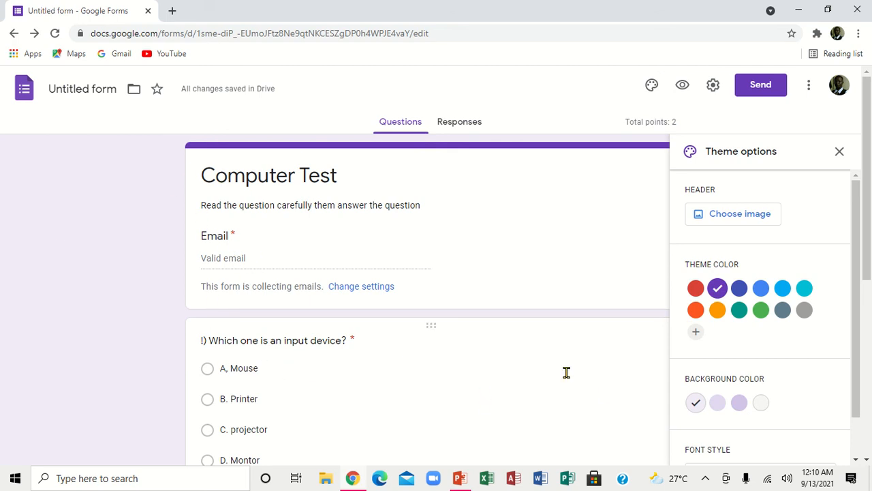
pyautogui.click(857, 462)
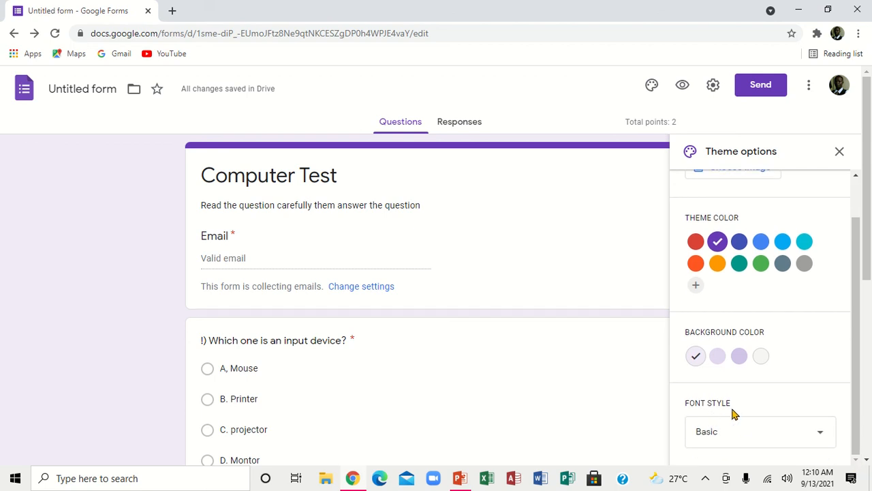
pyautogui.click(821, 433)
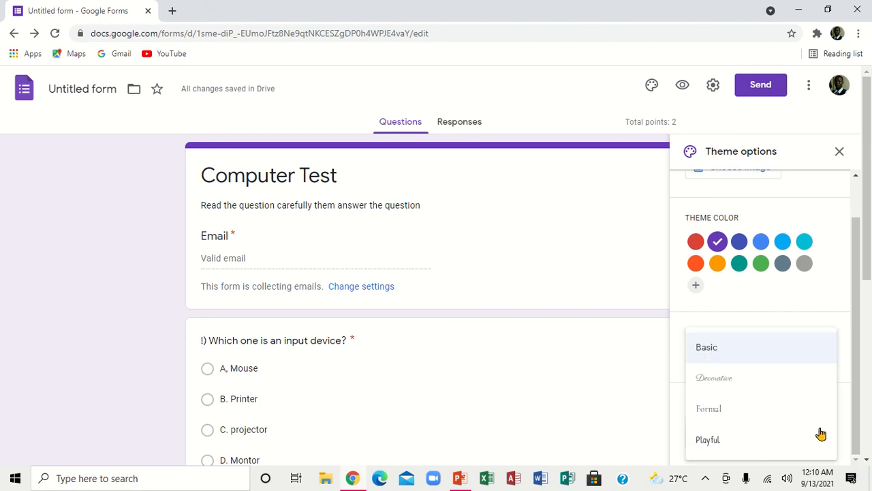
pyautogui.click(715, 381)
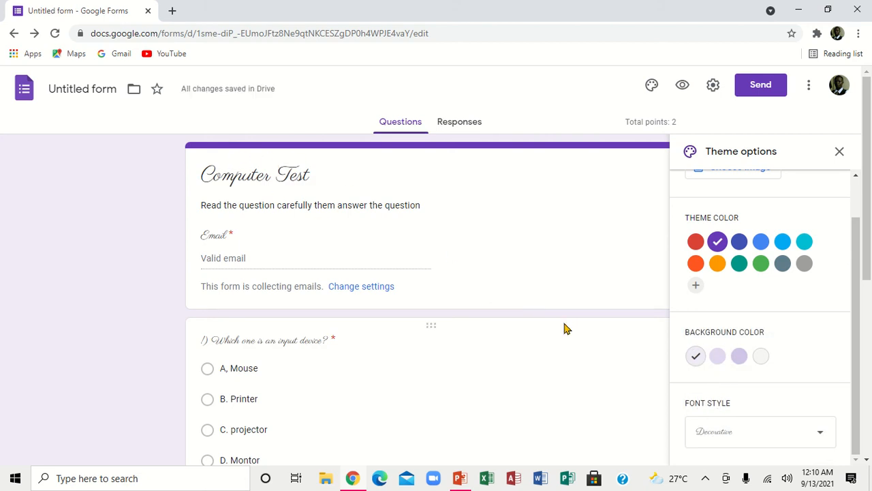
pyautogui.click(818, 435)
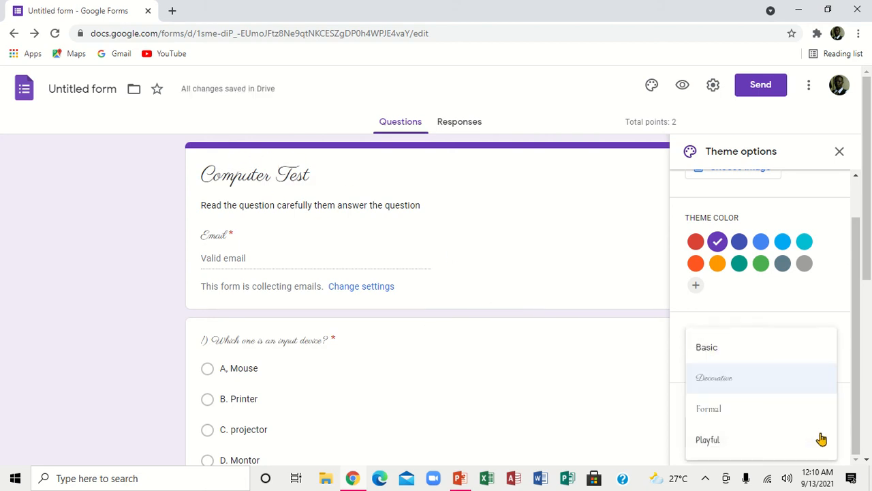
pyautogui.click(723, 415)
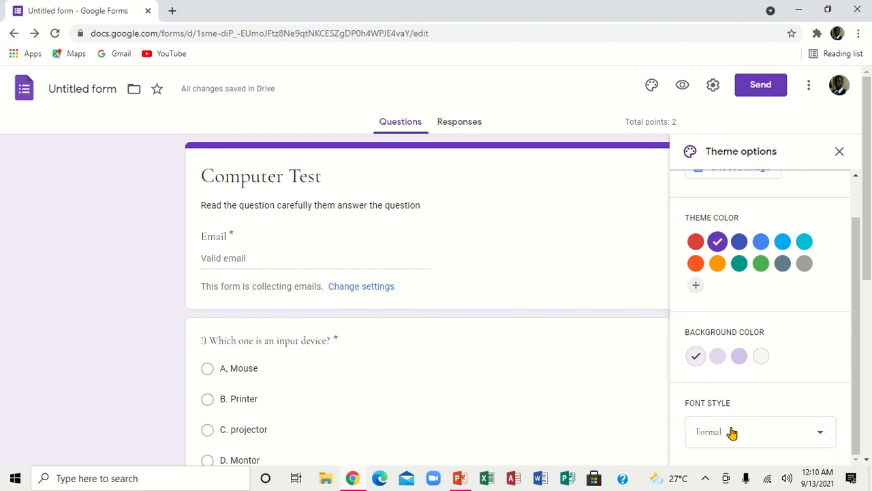
pyautogui.click(821, 439)
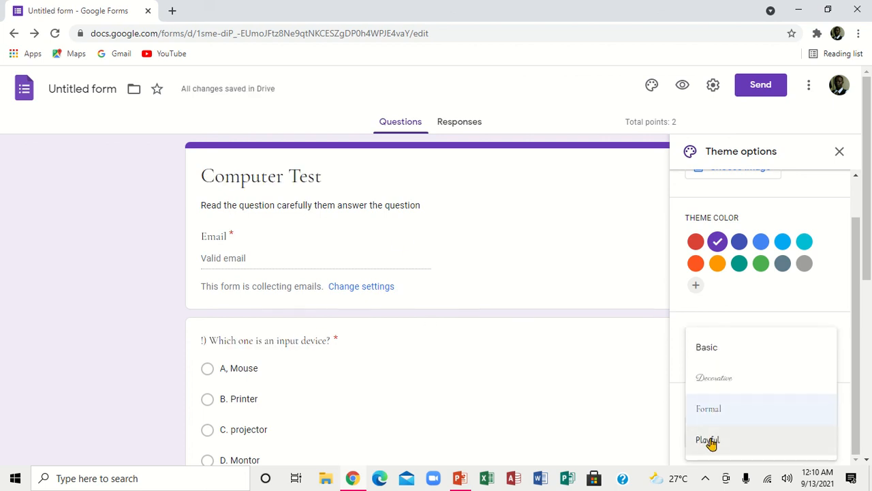
pyautogui.click(705, 442)
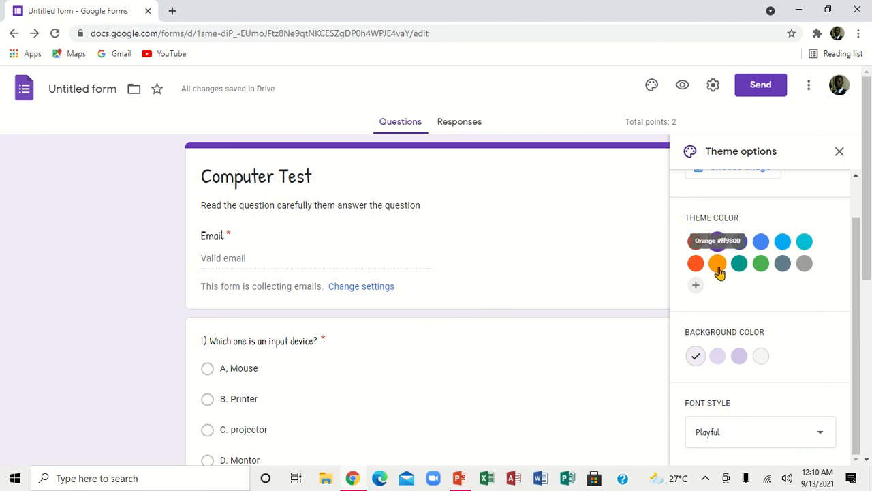
pyautogui.click(696, 264)
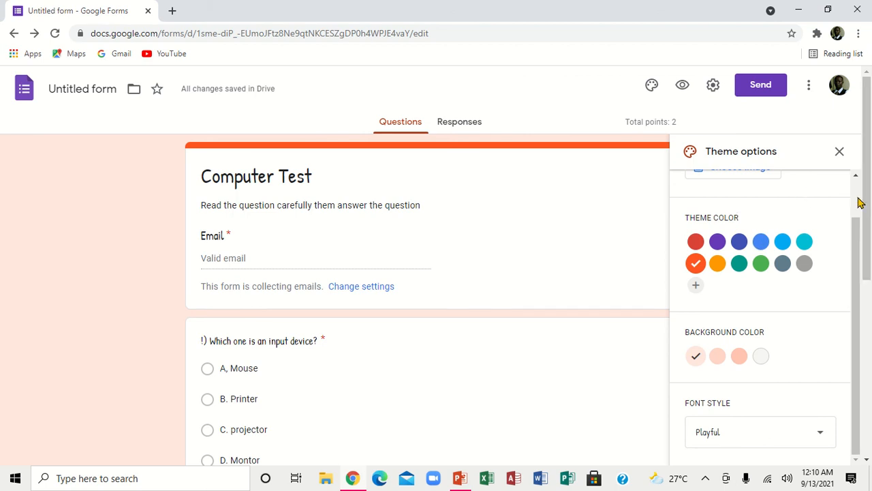
pyautogui.scroll(2, 859, 200)
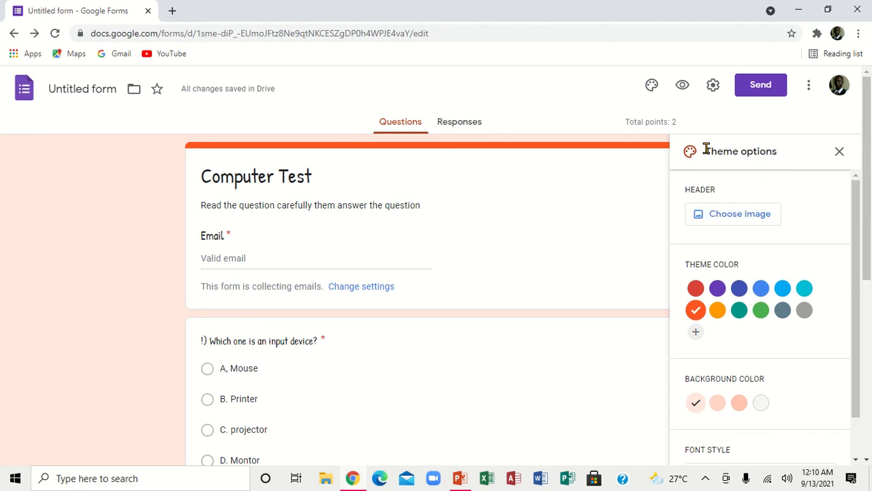
# Step: Browse the header image categories from Work and School to Night out, returning to Illustrations
pyautogui.click(732, 216)
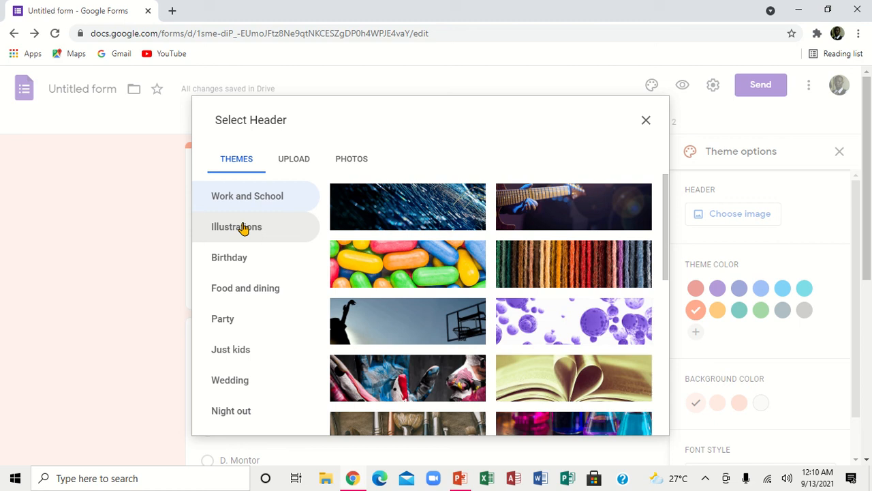
pyautogui.click(256, 200)
pyautogui.click(260, 222)
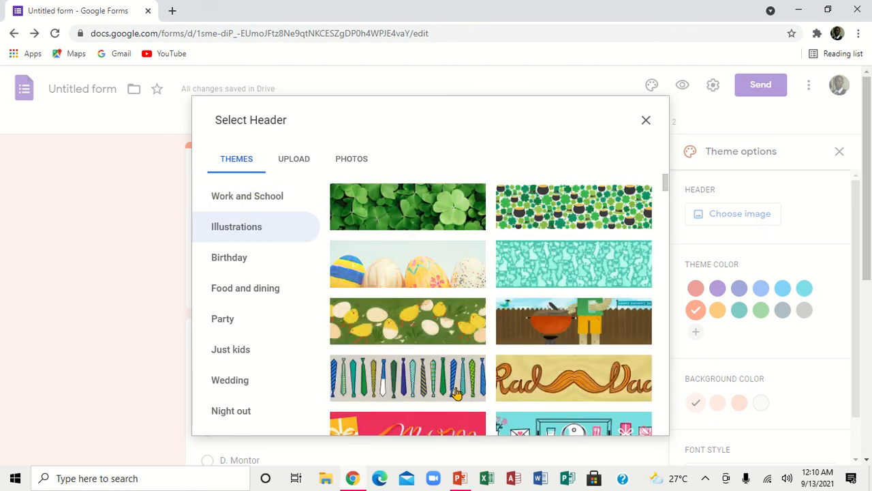
pyautogui.click(250, 264)
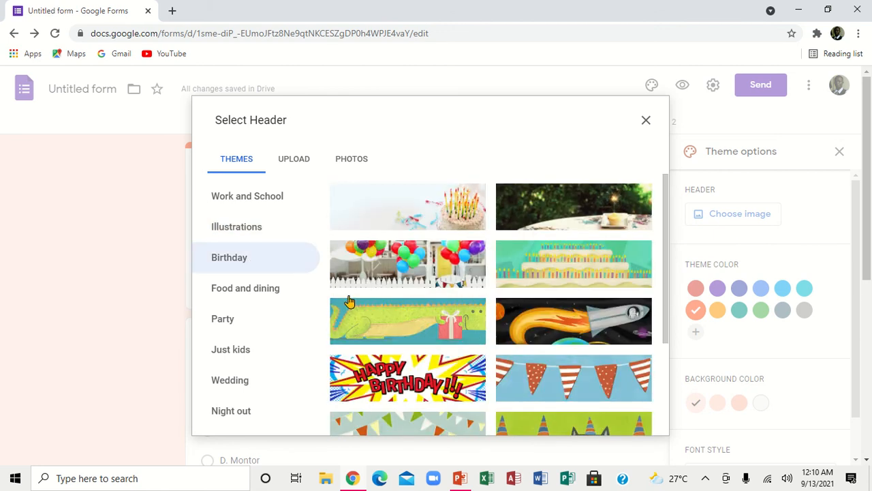
pyautogui.click(260, 294)
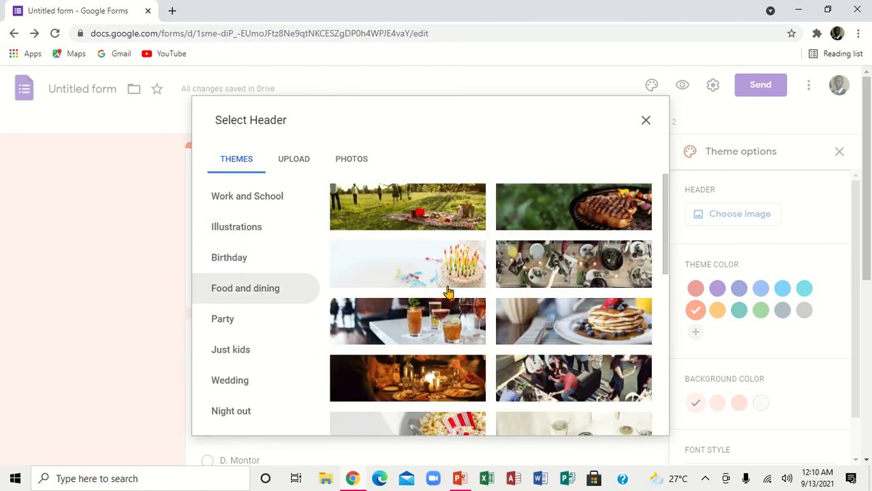
pyautogui.click(253, 346)
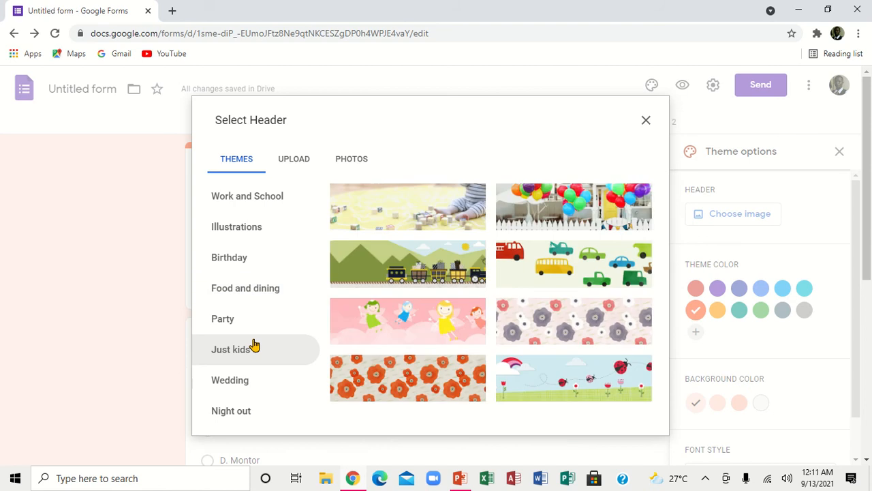
pyautogui.click(251, 420)
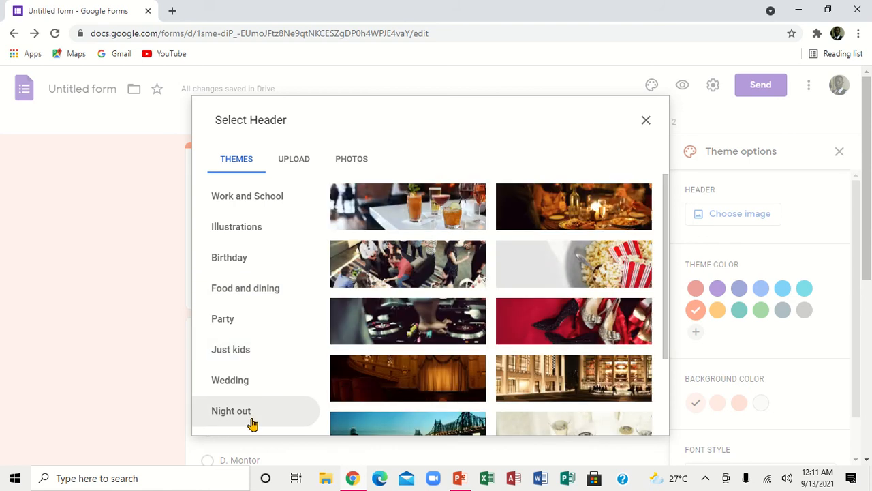
pyautogui.click(253, 231)
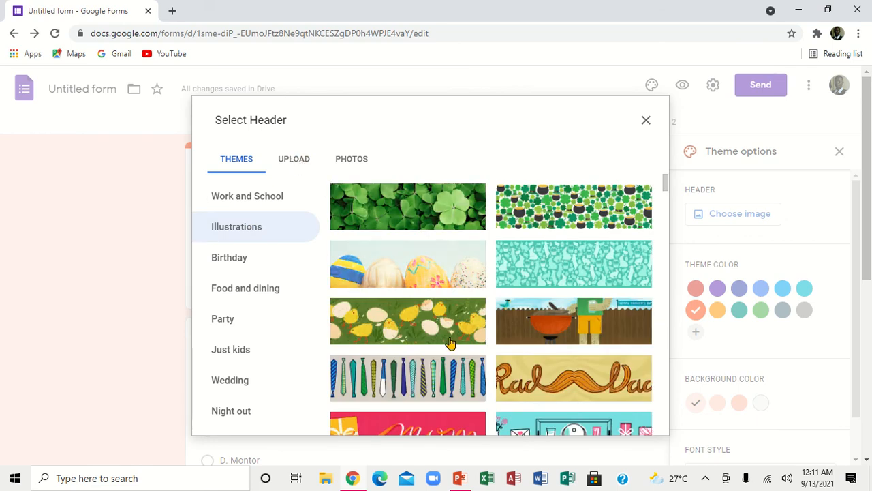
pyautogui.scroll(-1, 665, 379)
pyautogui.scroll(-5, 665, 379)
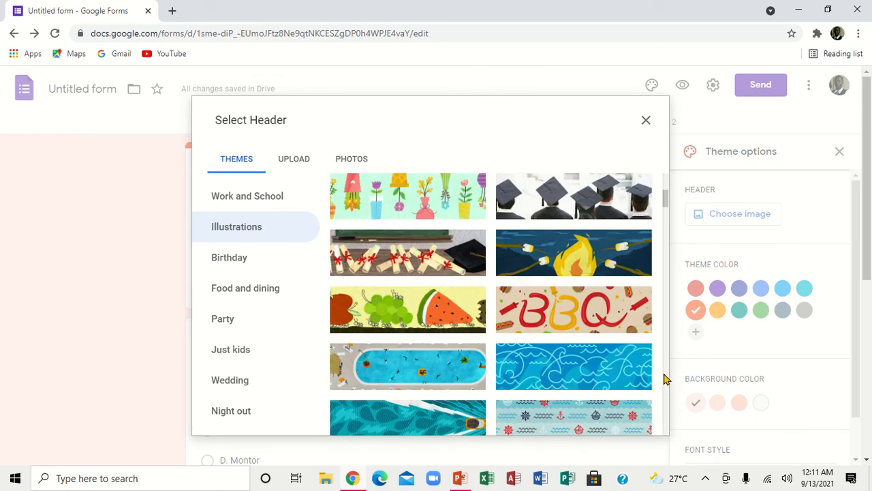
pyautogui.scroll(-5, 665, 379)
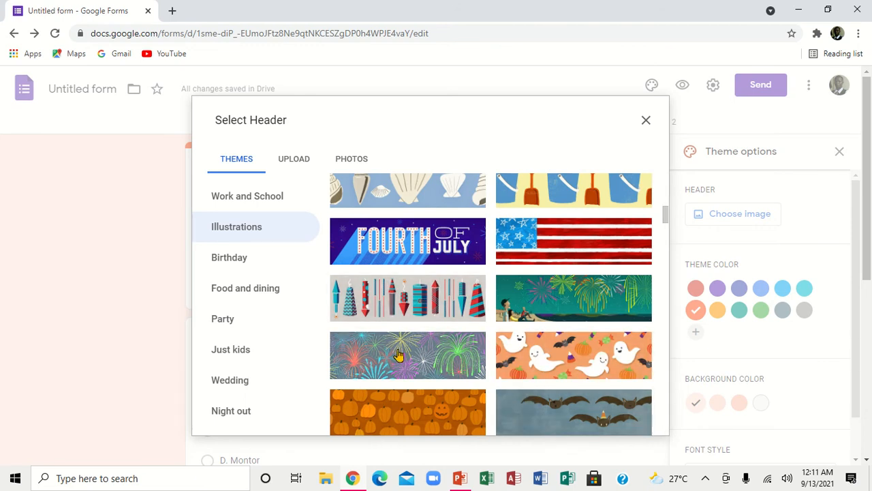
# Step: Insert the fireworks illustration as the form header and preview the quiz in a new tab
pyautogui.click(432, 366)
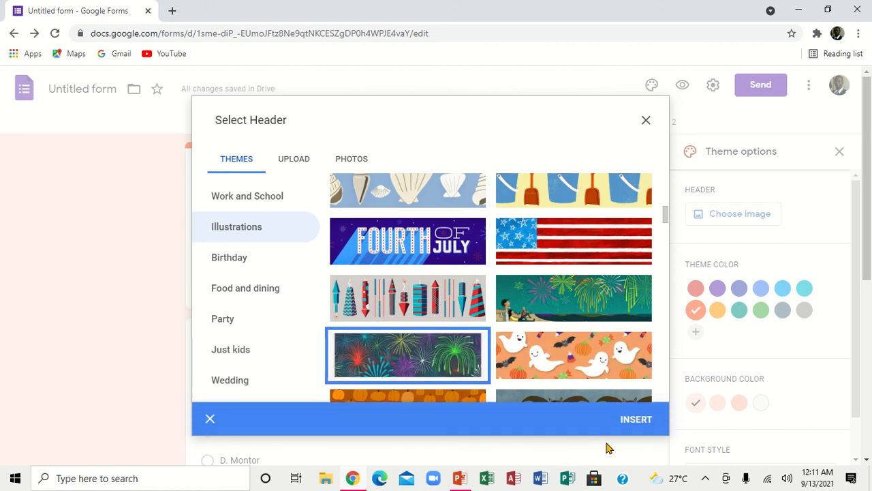
pyautogui.click(635, 419)
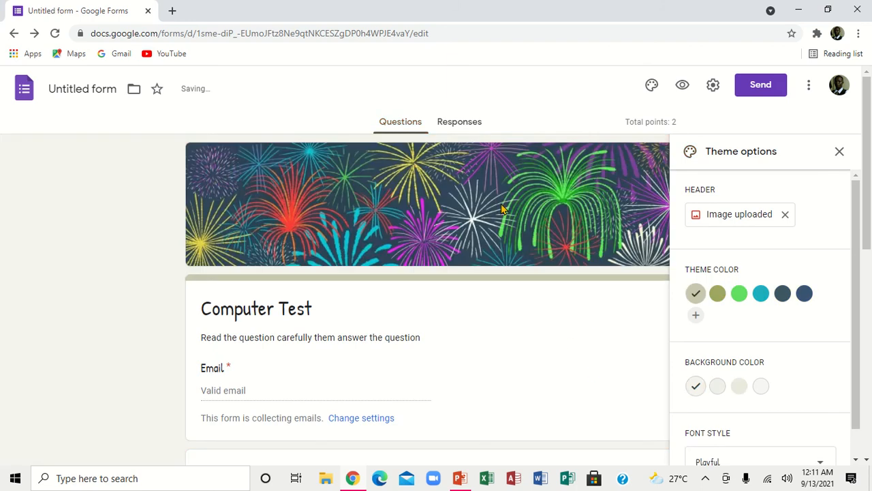
pyautogui.click(841, 151)
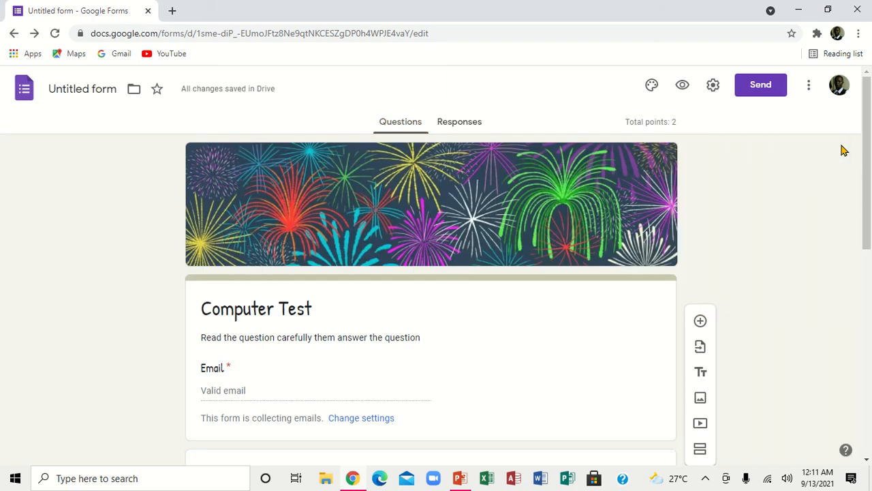
pyautogui.click(684, 85)
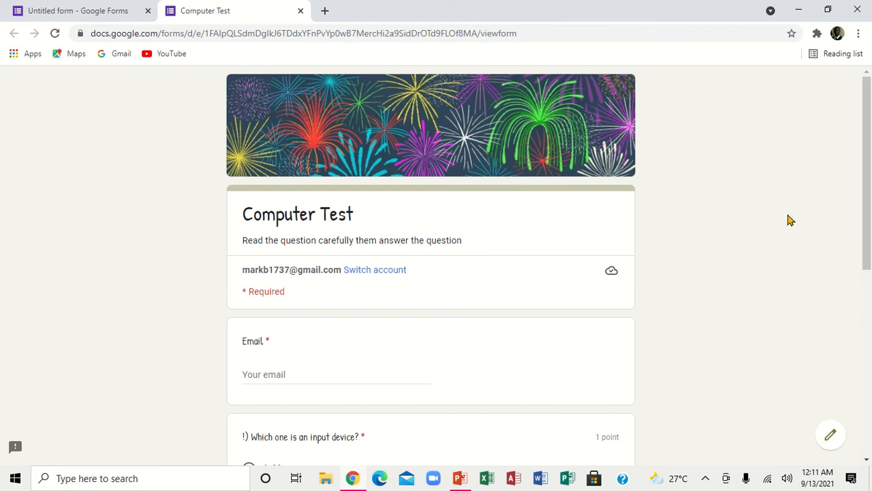
# Step: Close the Computer Test preview and change the theme colour from green to teal
pyautogui.click(301, 10)
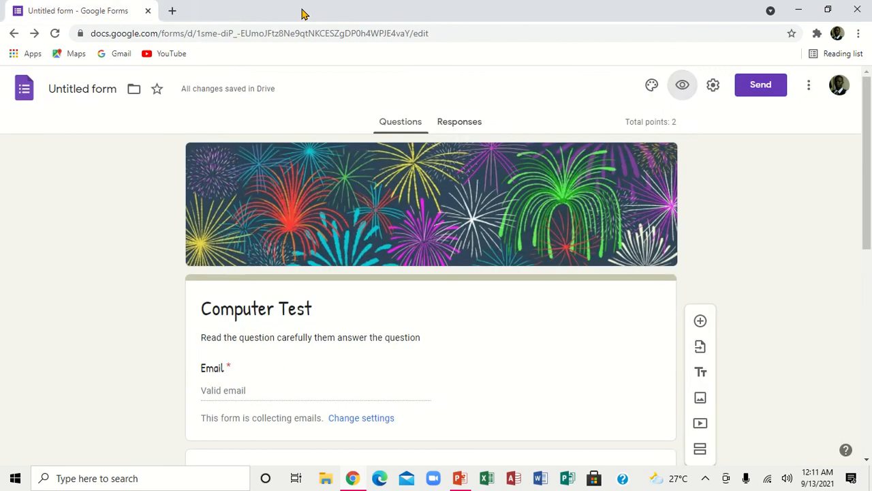
pyautogui.click(653, 87)
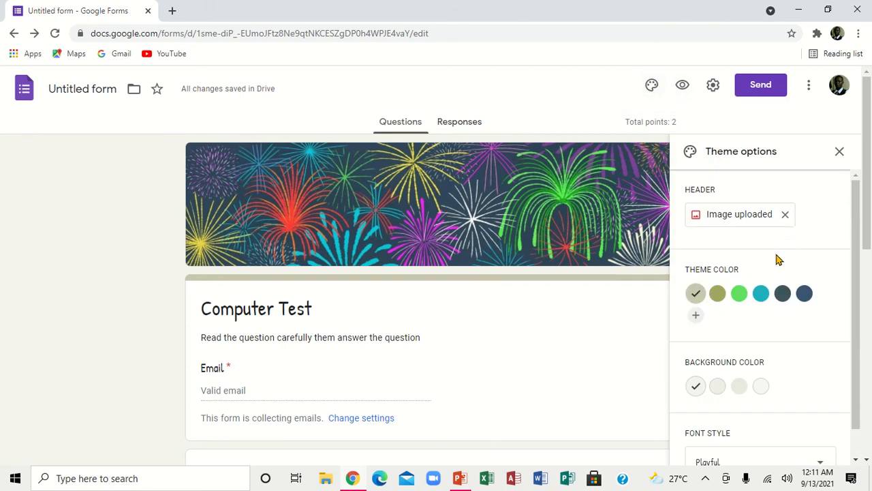
pyautogui.click(741, 299)
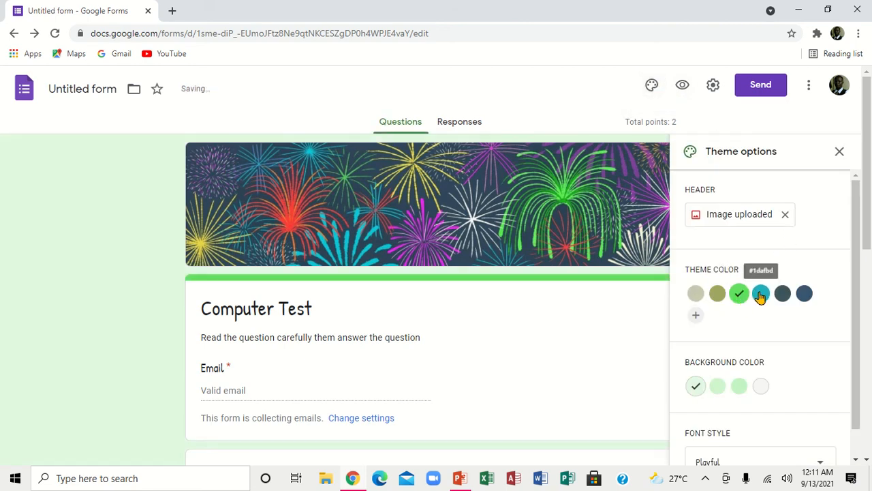
pyautogui.click(760, 294)
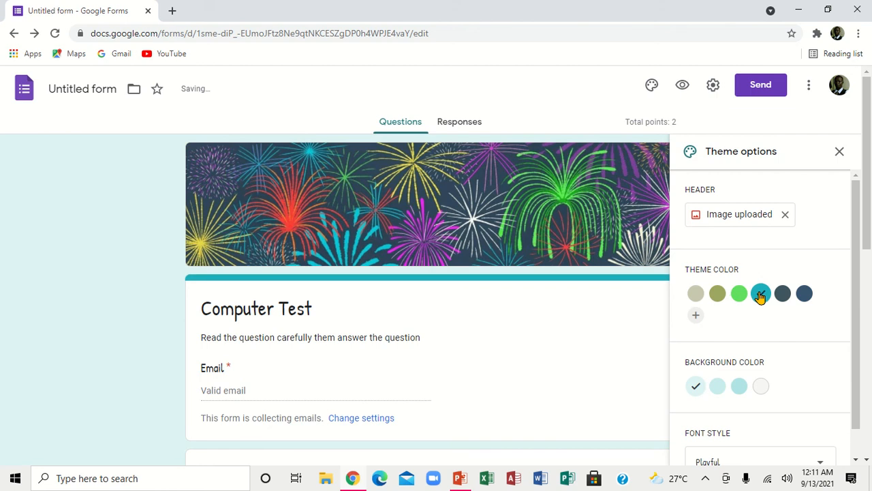
pyautogui.click(842, 151)
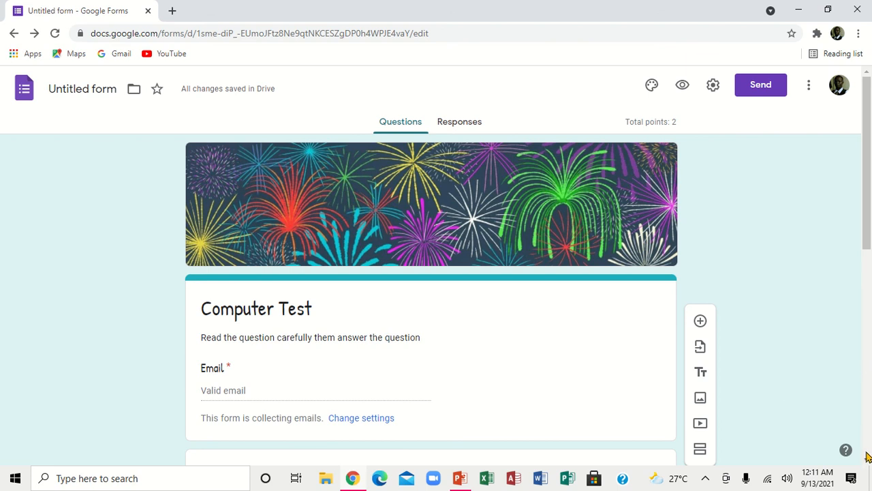
pyautogui.scroll(-2, 867, 461)
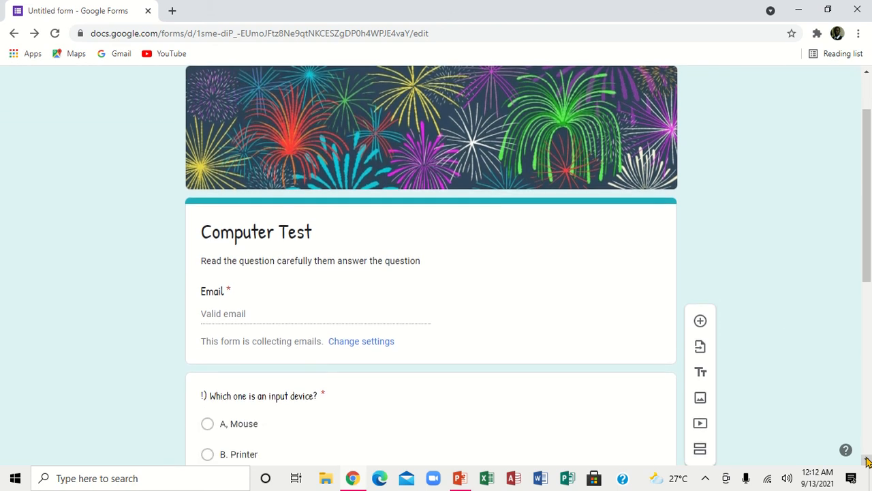
# Step: Scroll below the output-device question and add a new blank multiple-choice question
pyautogui.scroll(-4, 867, 461)
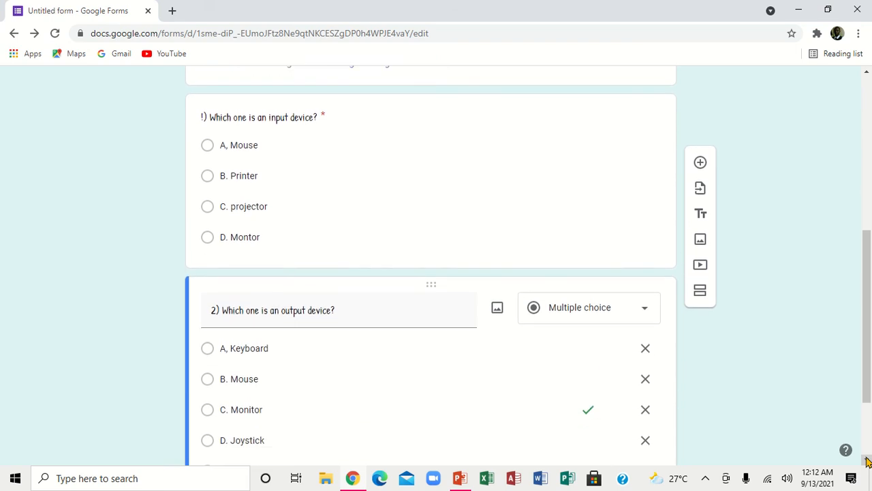
pyautogui.scroll(-2, 867, 462)
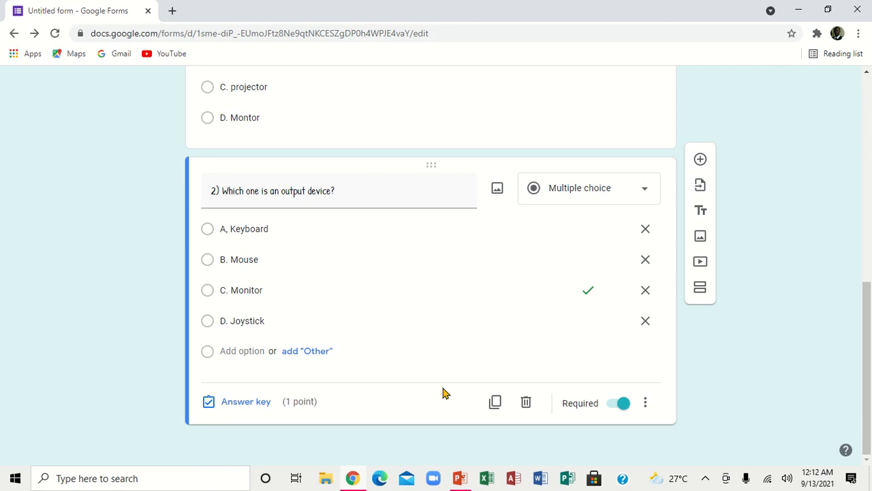
pyautogui.click(699, 161)
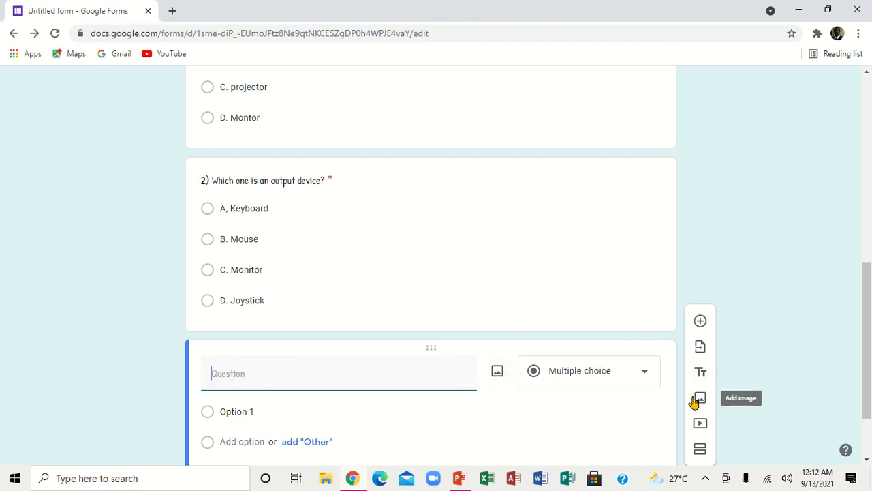
# Step: Upload picture b, the Microsoft Edge logo, from the Desktop photo folder into question 3
pyautogui.click(498, 370)
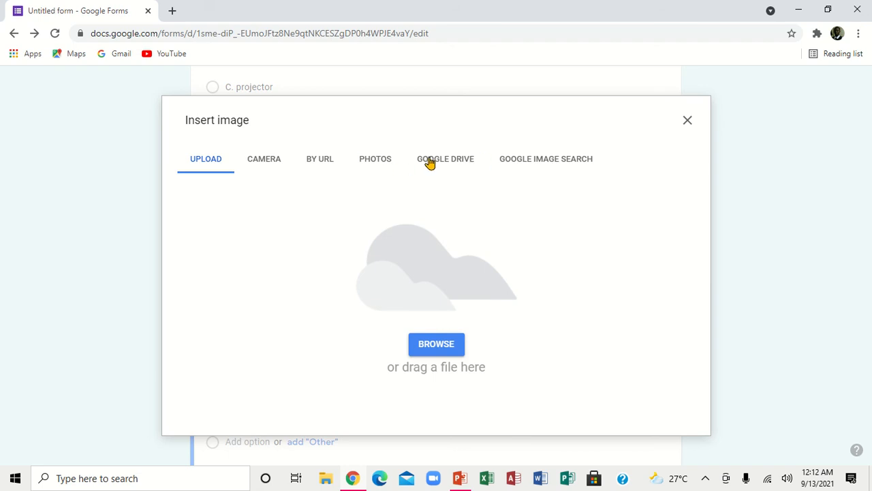
pyautogui.click(424, 344)
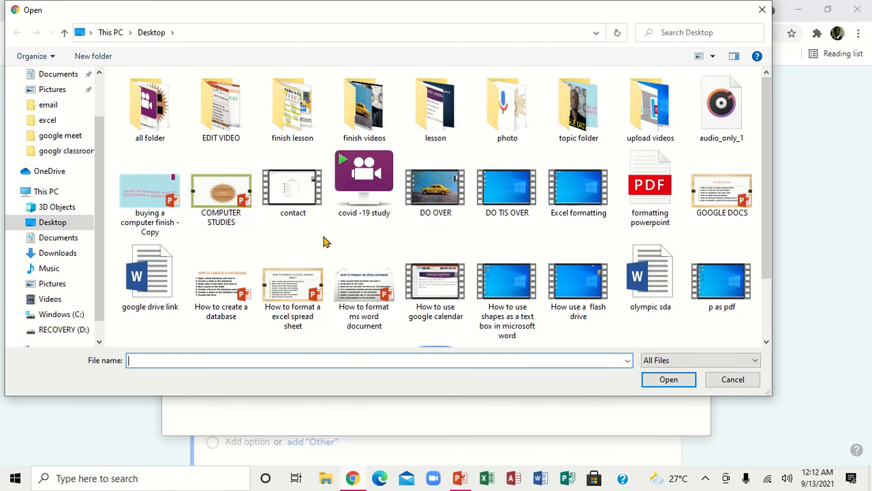
pyautogui.click(512, 127)
pyautogui.click(670, 380)
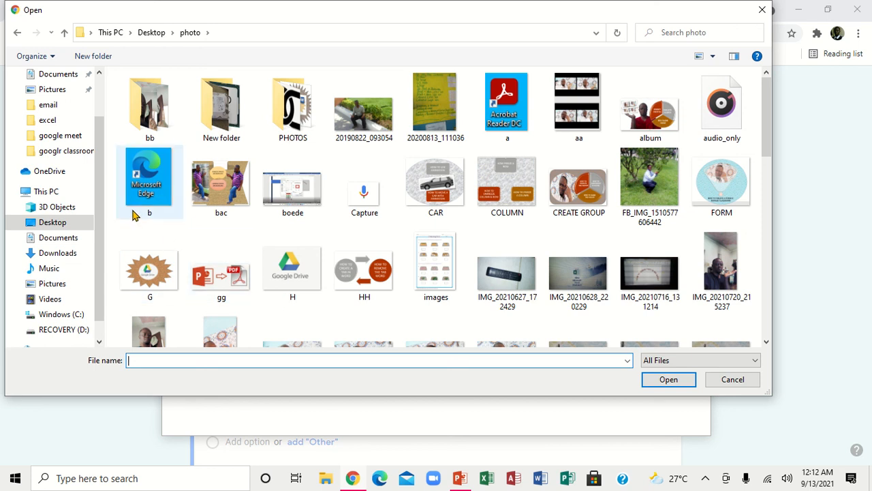
pyautogui.click(143, 180)
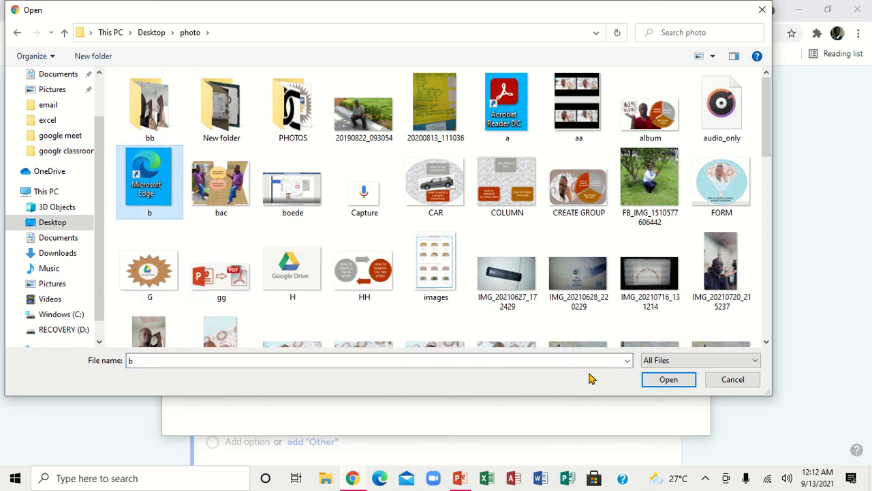
pyautogui.click(667, 379)
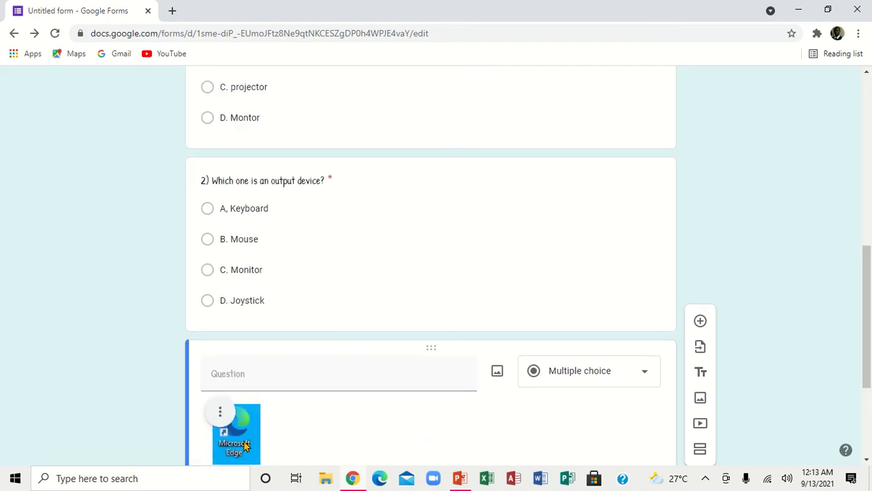
# Step: Centre-align the Microsoft Edge picture within question 3
pyautogui.click(868, 460)
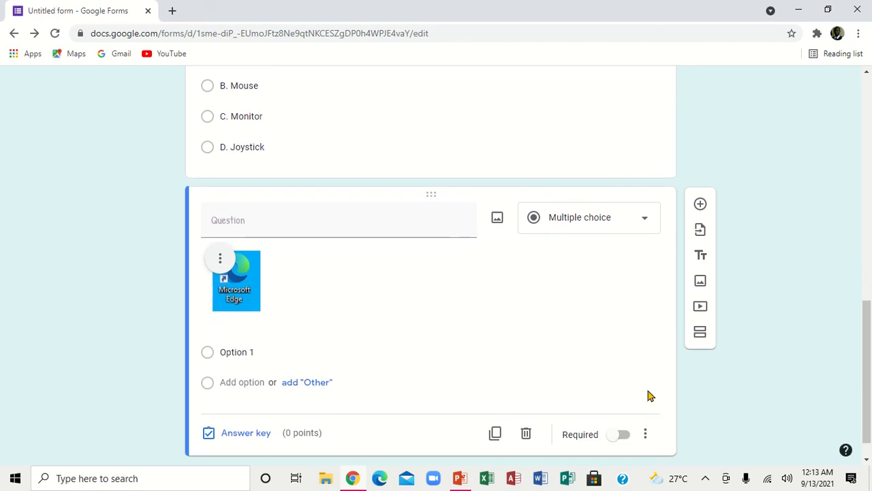
pyautogui.click(220, 261)
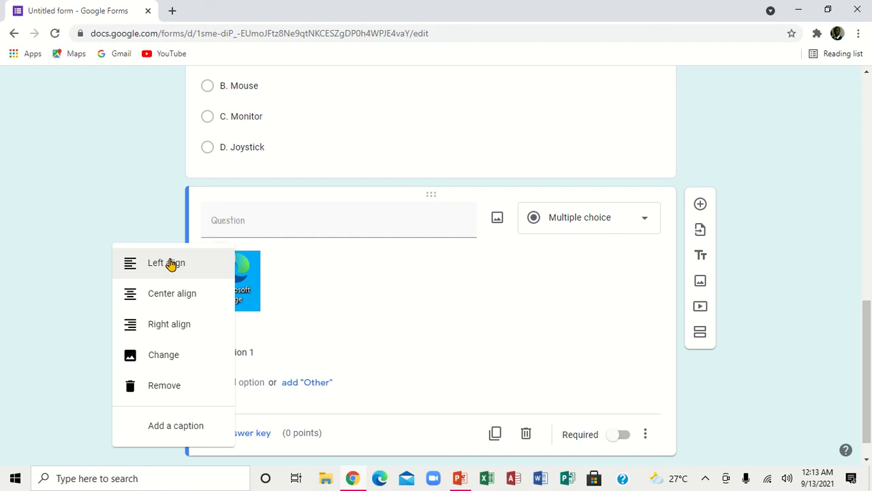
pyautogui.click(181, 295)
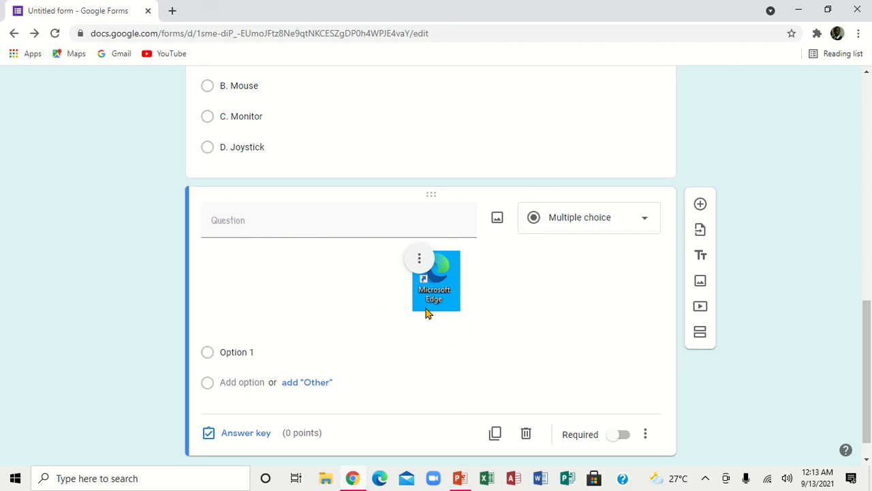
# Step: Begin typing the title '3) What is the name of the browser below?'
pyautogui.click(310, 228)
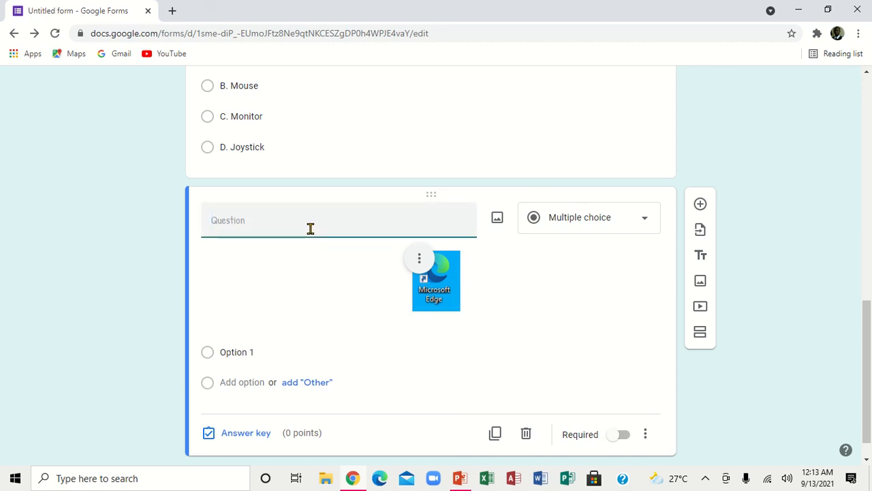
pyautogui.write('3) Wha')
pyautogui.write('t is the na')
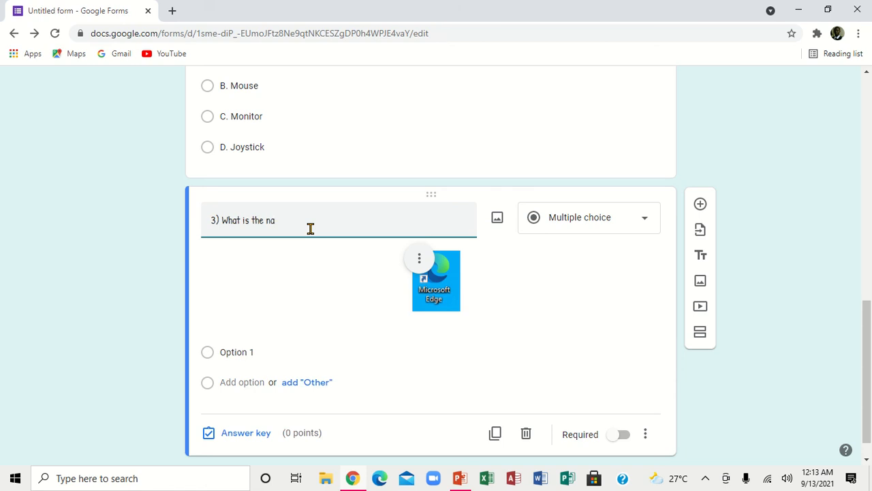
pyautogui.write('me of the browser below?')
# Step: Enter the options A.Chrome, B. Opera, C. Microsoft Edge and D. Fire Fox, fixing typos
pyautogui.click(244, 353)
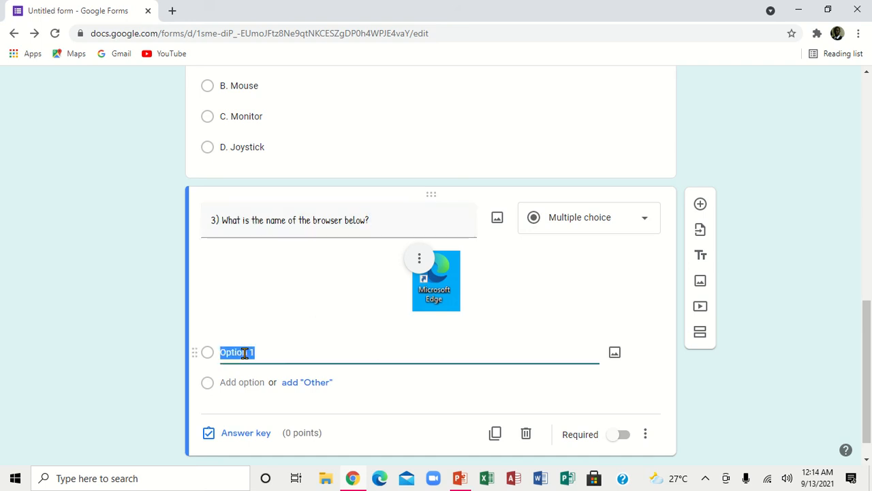
pyautogui.write('A')
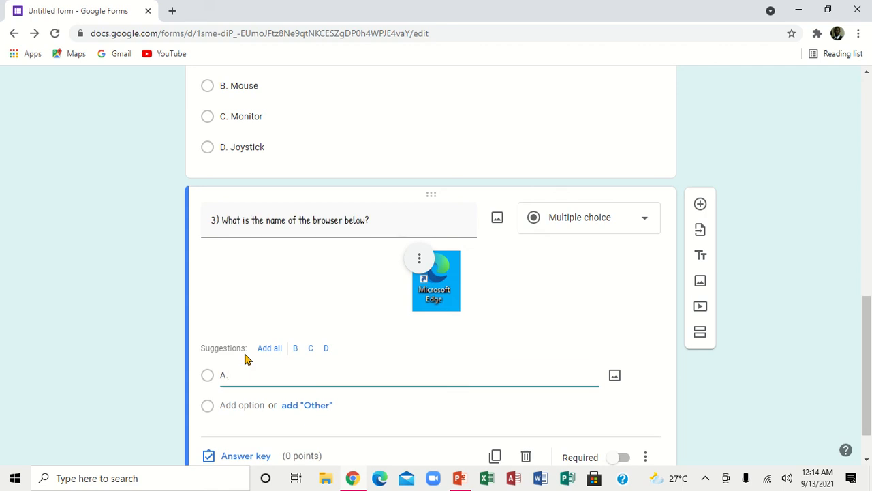
pyautogui.write('.Chrome')
pyautogui.press('Return')
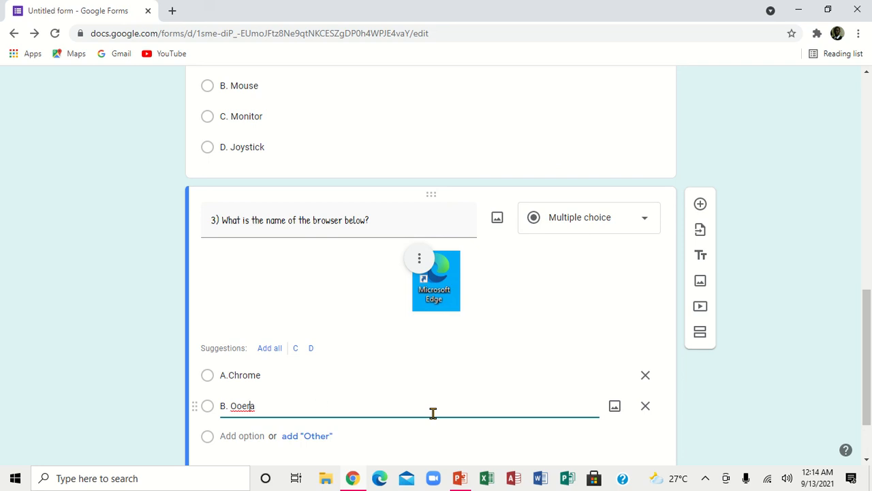
pyautogui.press('Left')
pyautogui.press('Left')
pyautogui.press('Left')
pyautogui.press('BackSpace')
pyautogui.write('p')
pyautogui.press('Return')
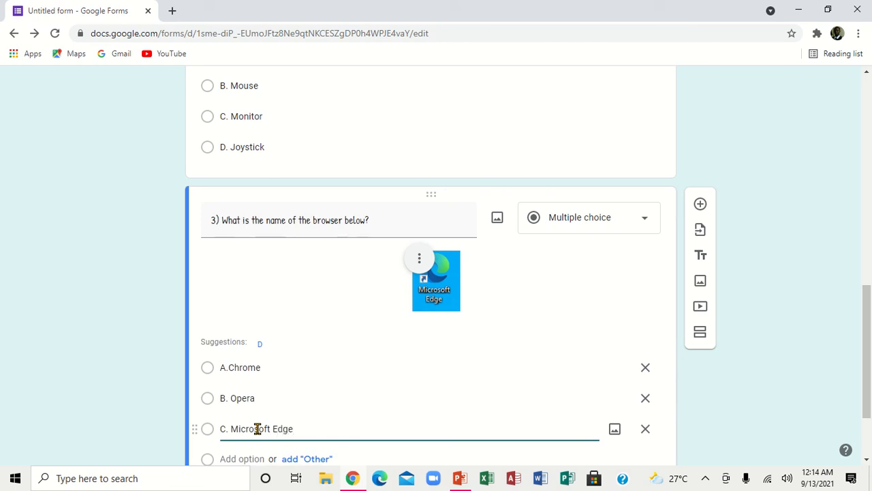
pyautogui.press('Return')
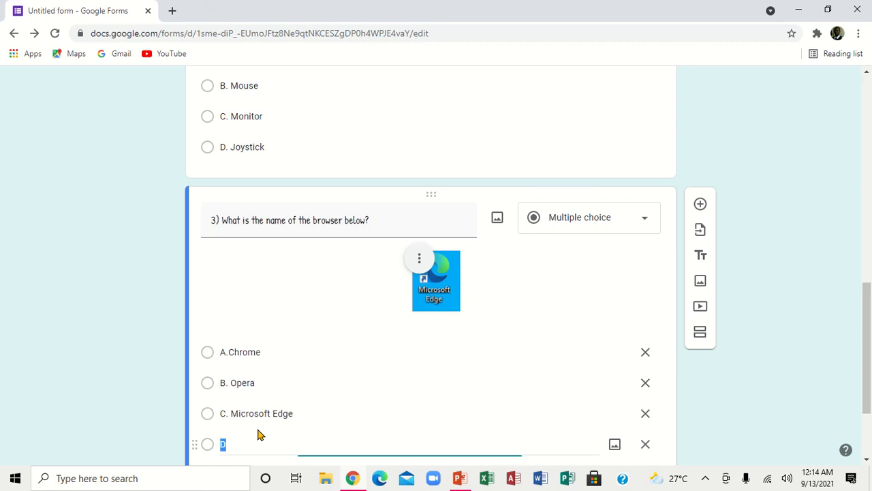
pyautogui.click(246, 443)
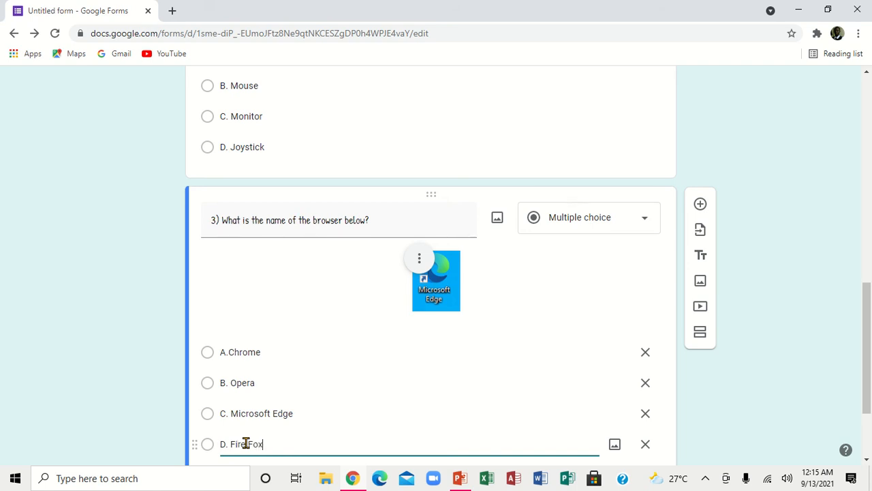
pyautogui.click(246, 443)
pyautogui.scroll(-2, 868, 461)
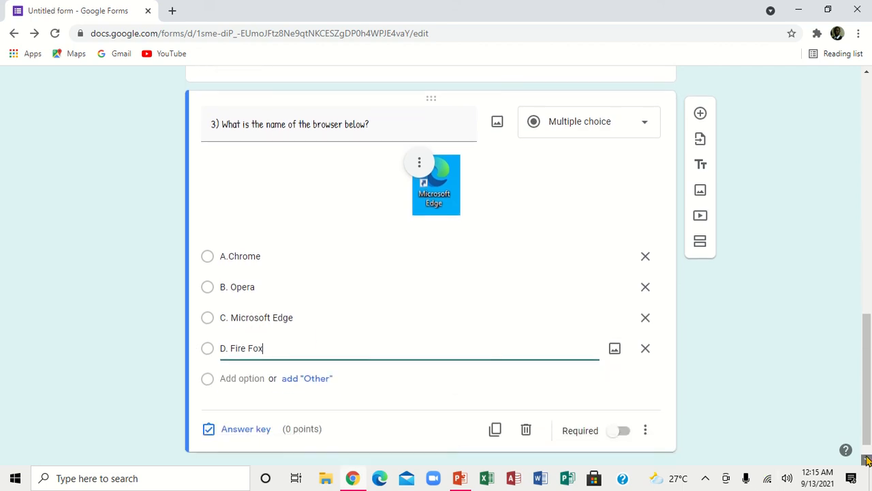
# Step: Make question 3 required, worth 2 points, with C. Microsoft Edge as the correct answer
pyautogui.click(611, 409)
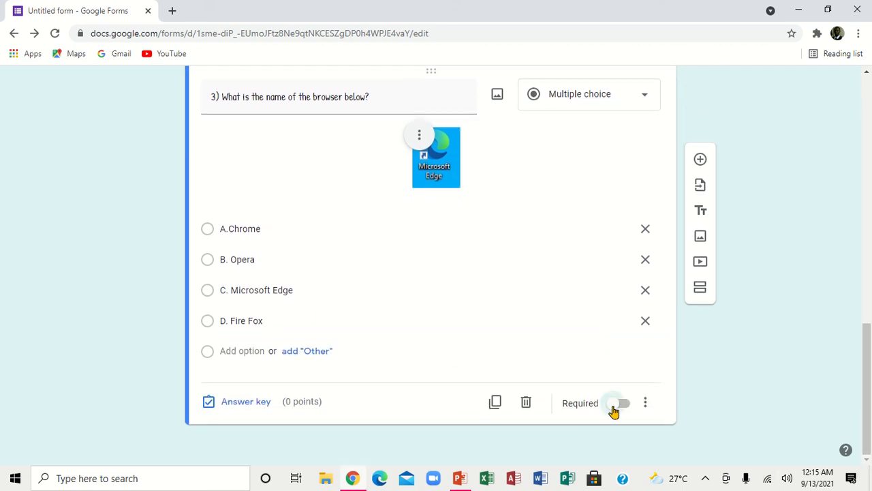
pyautogui.click(259, 404)
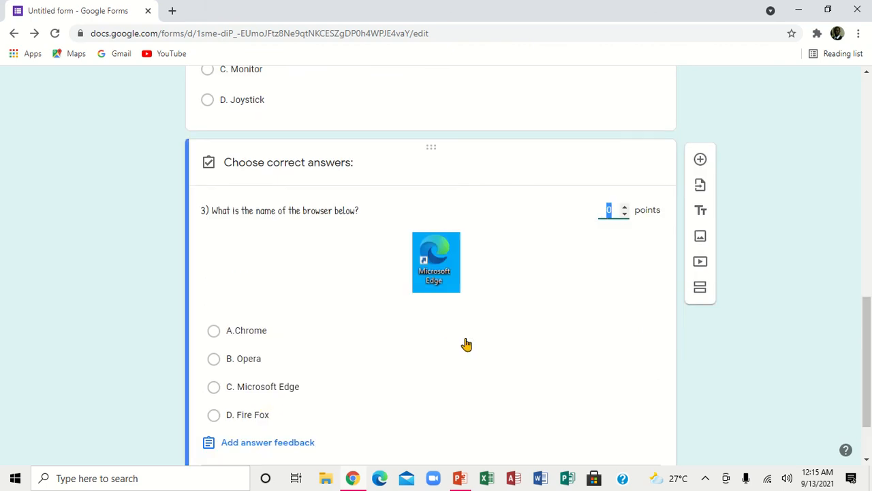
pyautogui.click(625, 210)
pyautogui.click(286, 388)
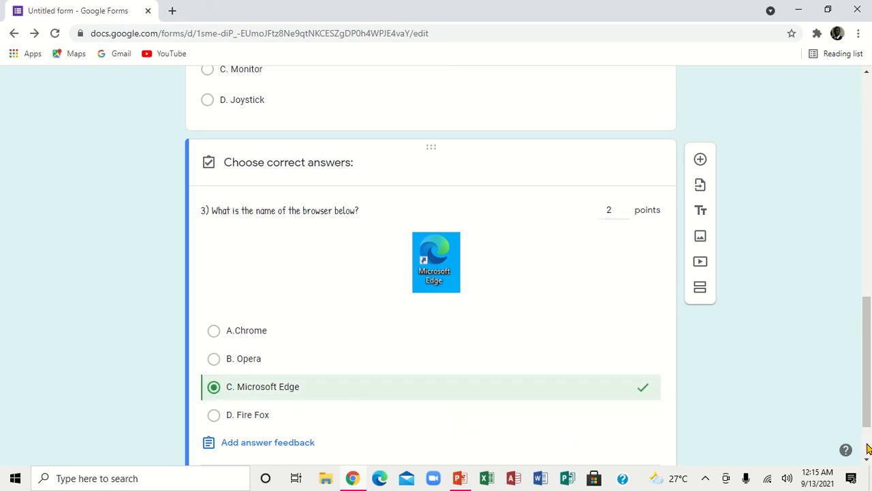
pyautogui.scroll(-1, 869, 450)
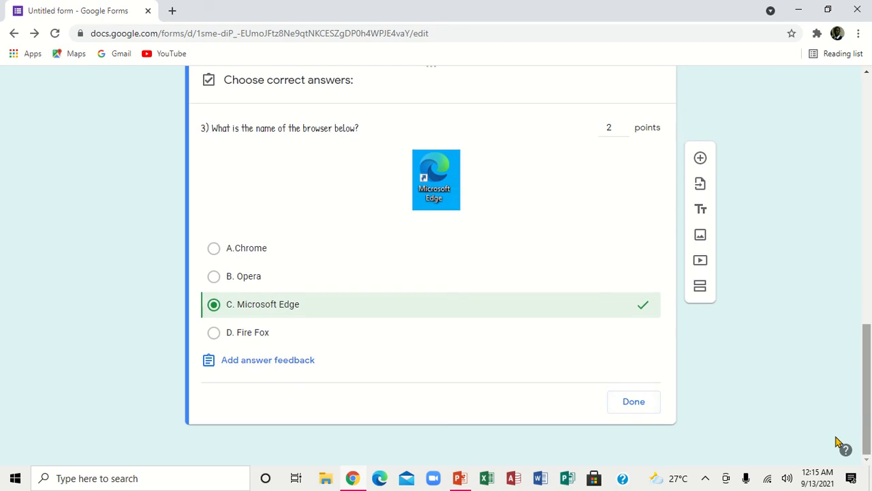
pyautogui.click(639, 402)
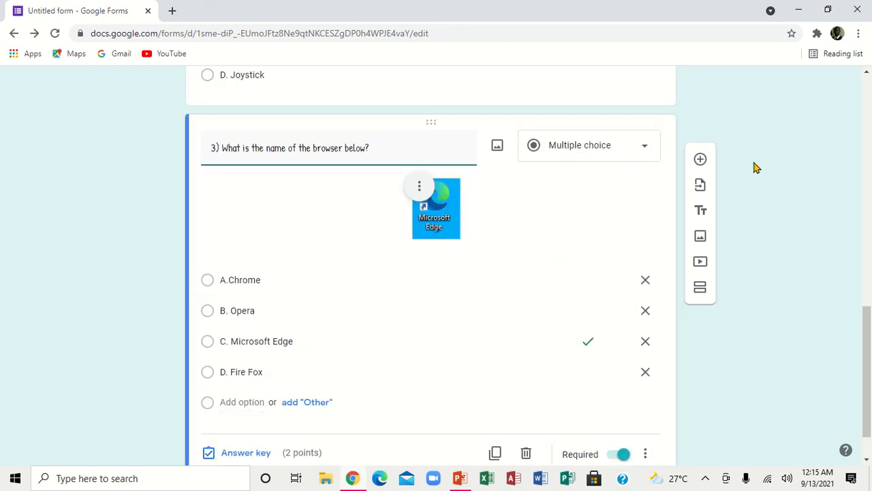
pyautogui.scroll(10, 870, 115)
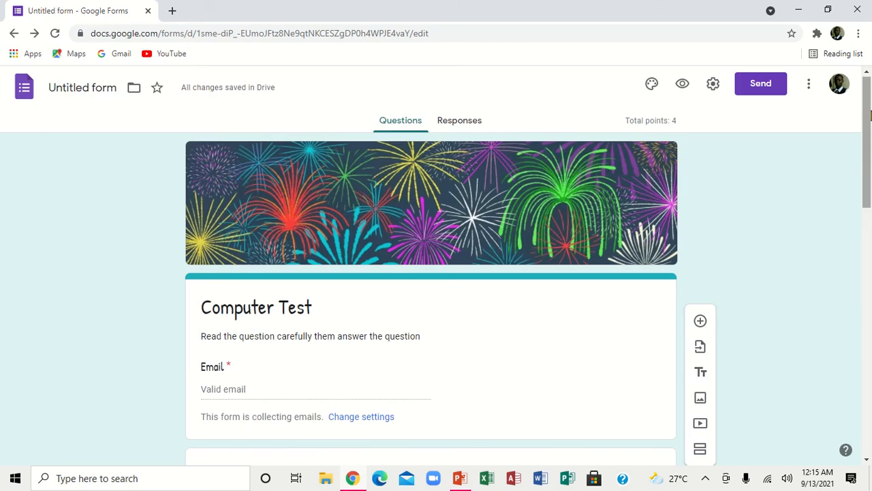
pyautogui.click(683, 83)
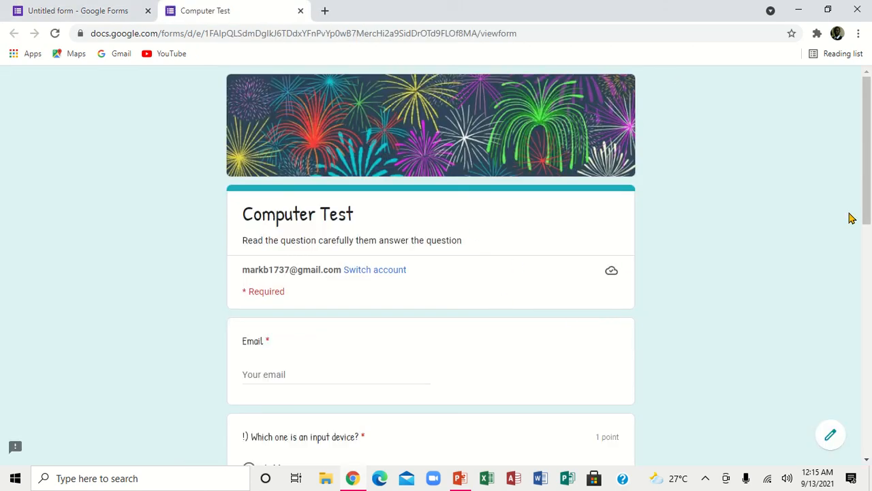
pyautogui.moveTo(869, 184); pyautogui.dragTo(858, 389)
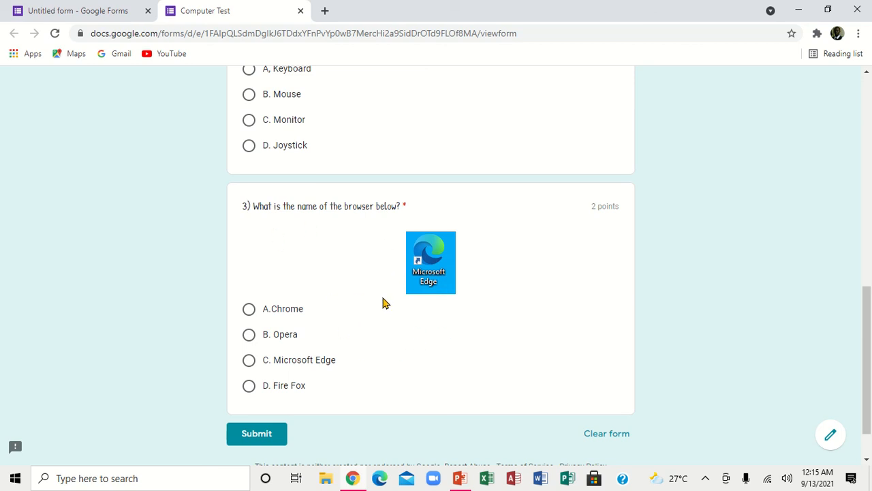
pyautogui.moveTo(866, 295); pyautogui.dragTo(856, 96)
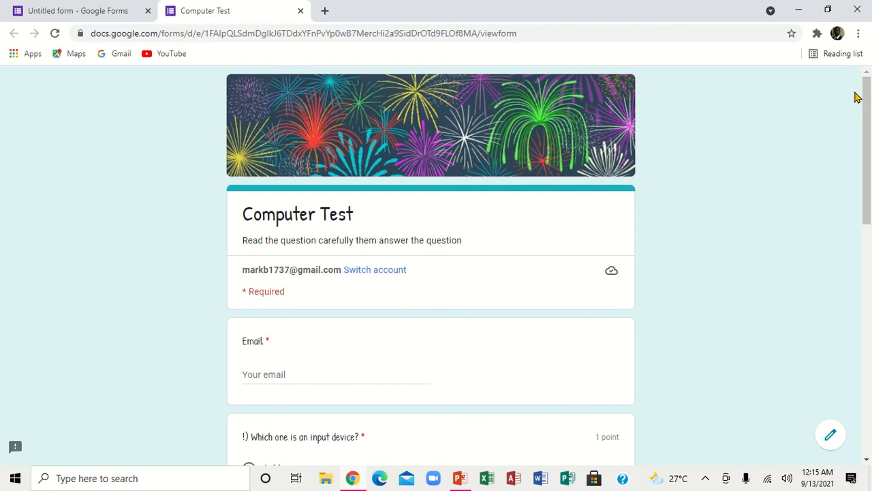
pyautogui.click(299, 11)
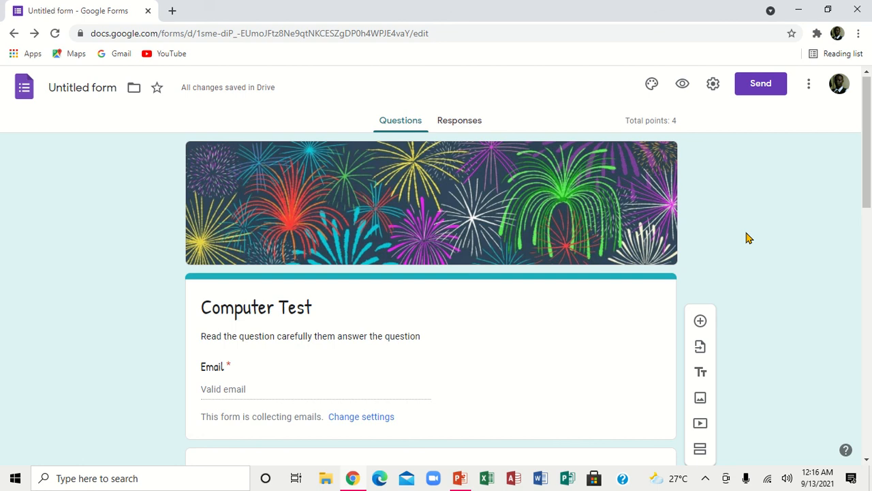
# Step: Email the quiz invitation to the first suggested recipient address
pyautogui.click(762, 89)
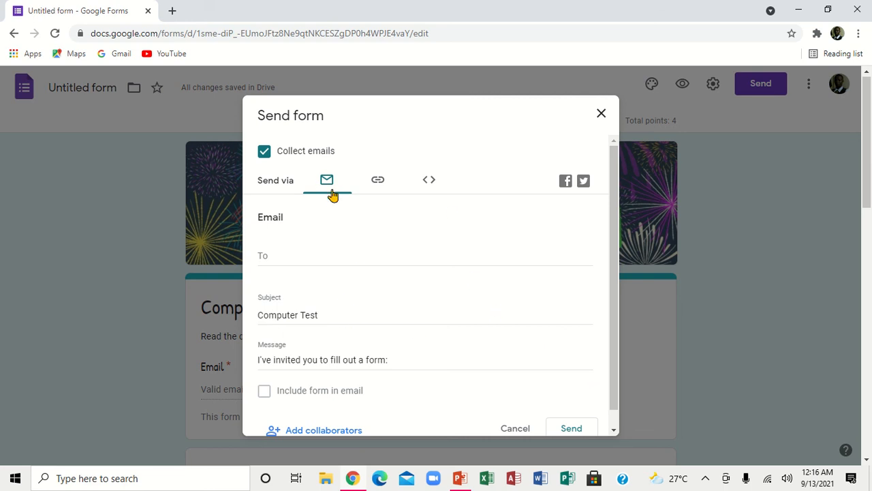
pyautogui.click(283, 254)
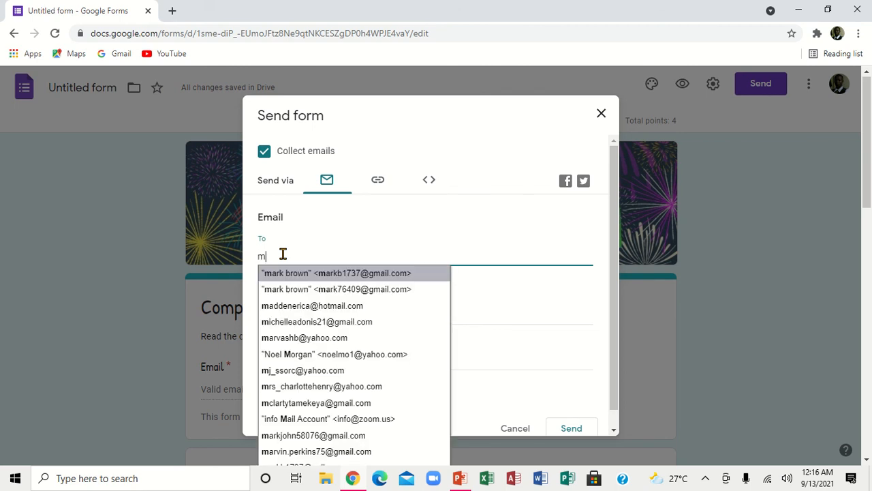
pyautogui.click(336, 276)
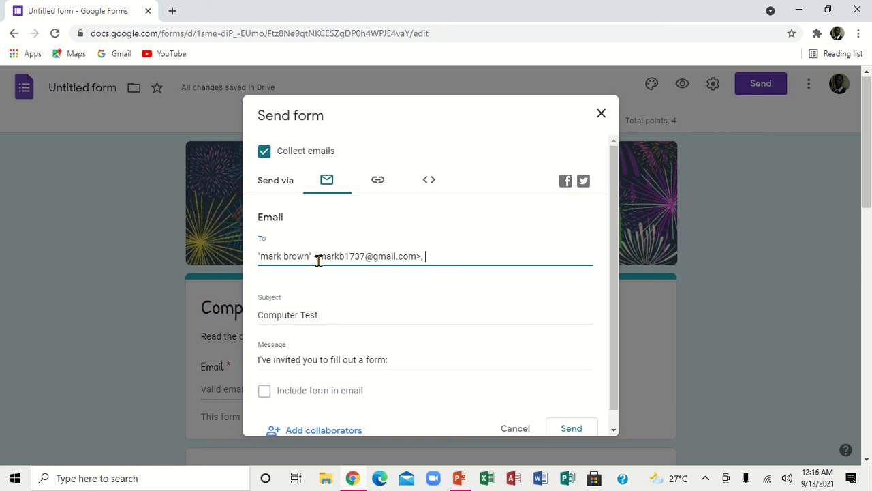
pyautogui.click(571, 429)
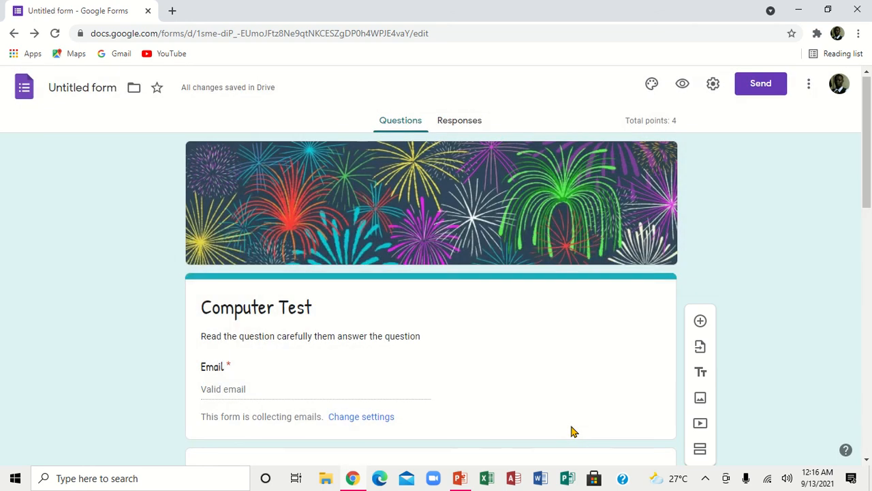
# Step: Send the quiz invitation again, this time to the second account's address
pyautogui.click(770, 83)
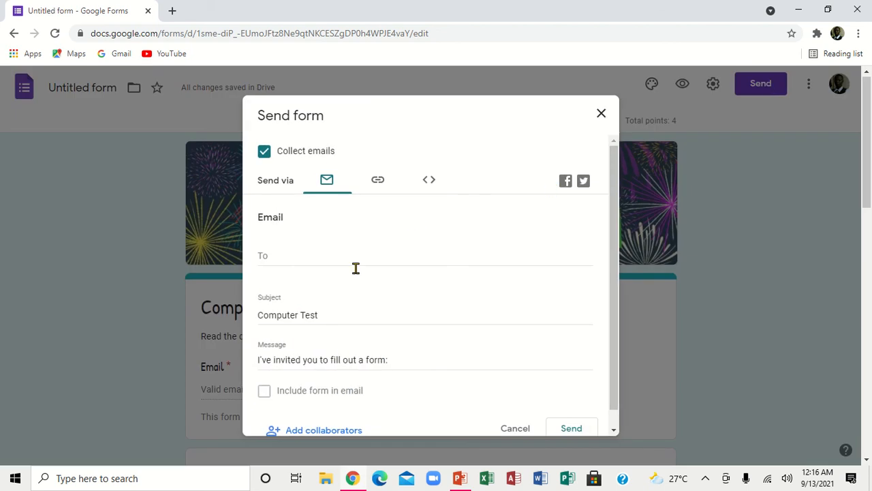
pyautogui.click(308, 257)
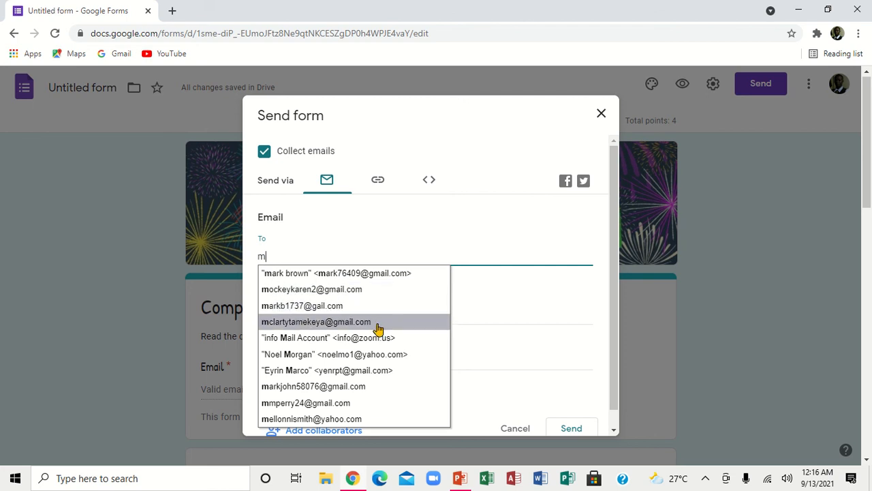
pyautogui.click(387, 276)
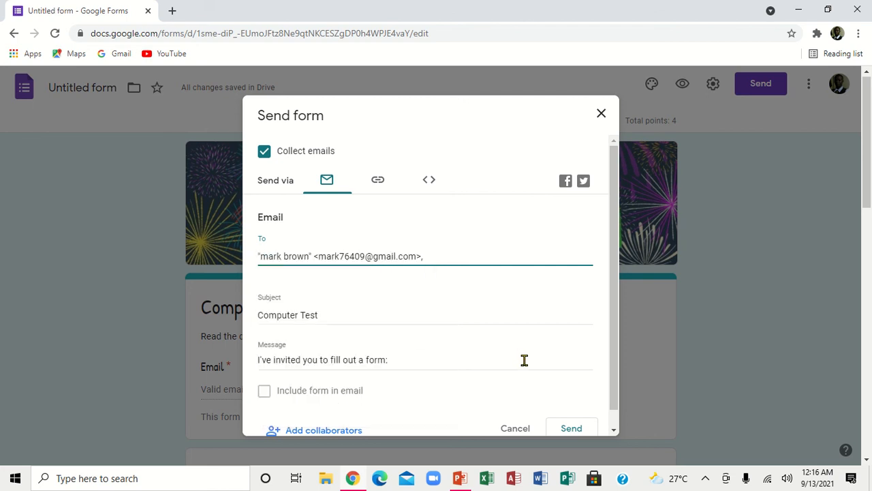
pyautogui.click(564, 427)
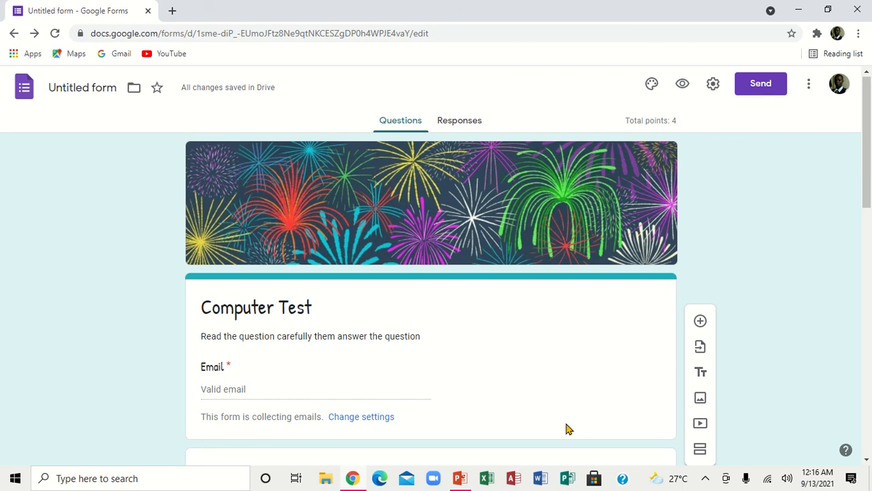
# Step: Sign in to the second Google account with its password, then dismiss the autosave notice
pyautogui.click(839, 85)
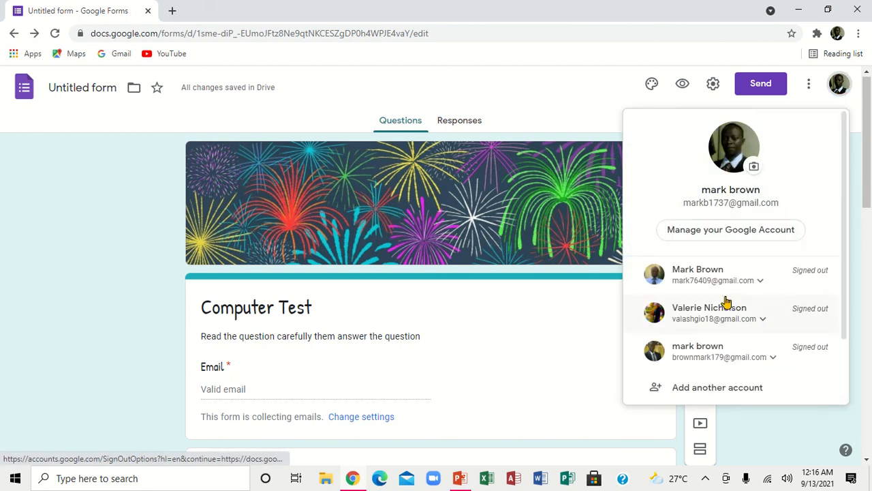
pyautogui.click(726, 281)
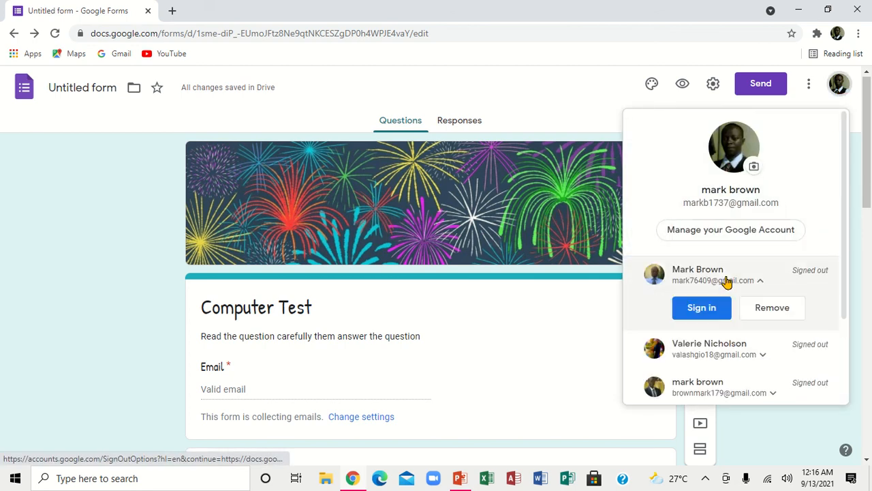
pyautogui.click(700, 310)
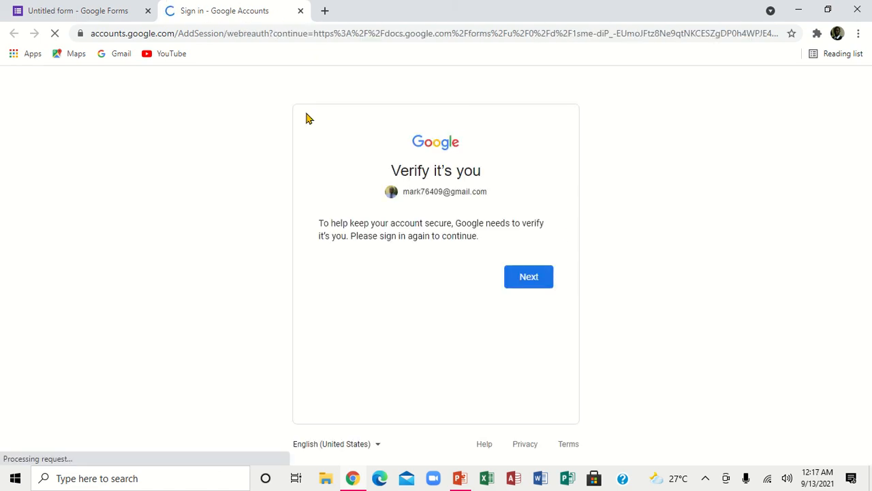
pyautogui.click(533, 283)
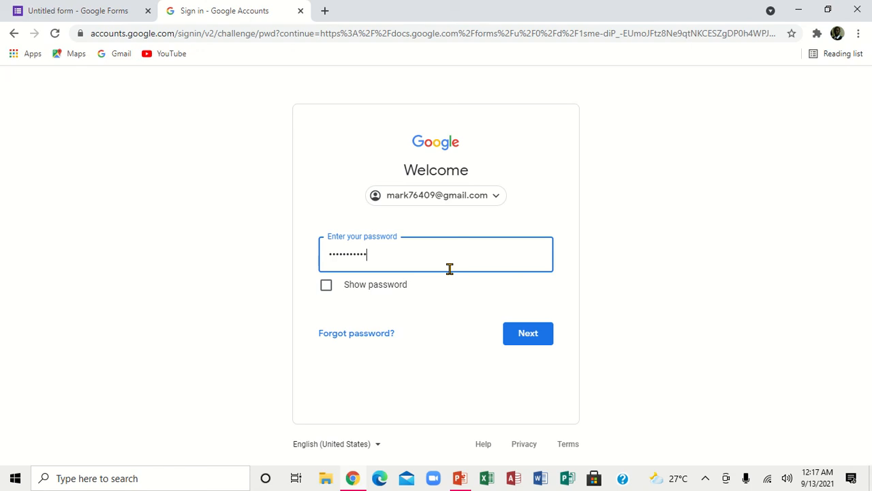
pyautogui.click(523, 332)
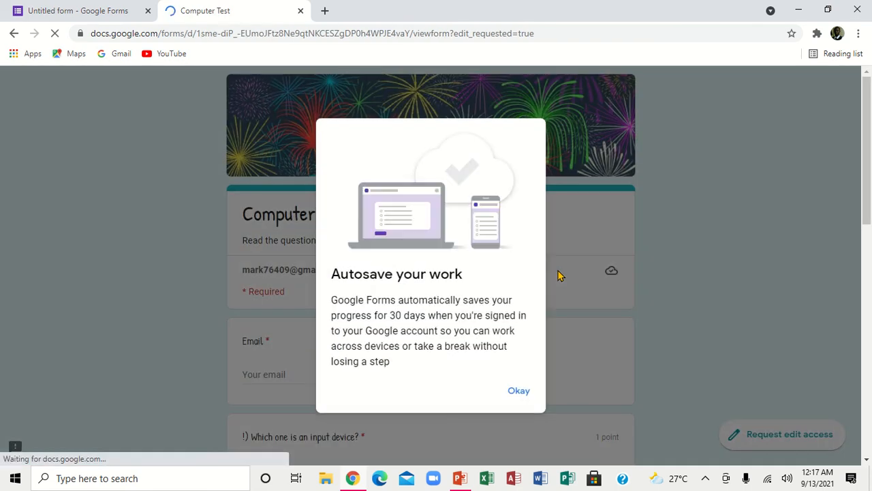
pyautogui.click(525, 387)
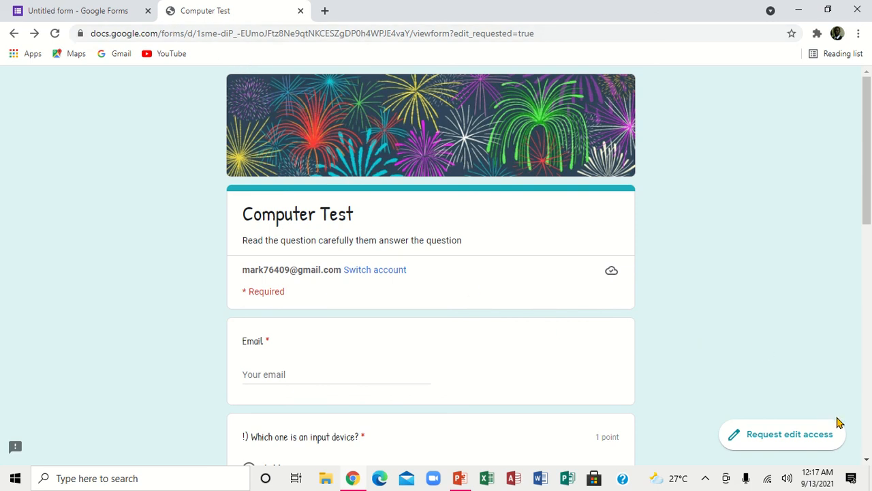
# Step: Scroll down through the respondent's Computer Test quiz to review its questions
pyautogui.click(867, 459)
pyautogui.click(867, 459)
pyautogui.click(866, 459)
pyautogui.click(867, 459)
pyautogui.click(867, 460)
pyautogui.click(866, 459)
pyautogui.click(866, 459)
pyautogui.click(867, 459)
pyautogui.click(867, 460)
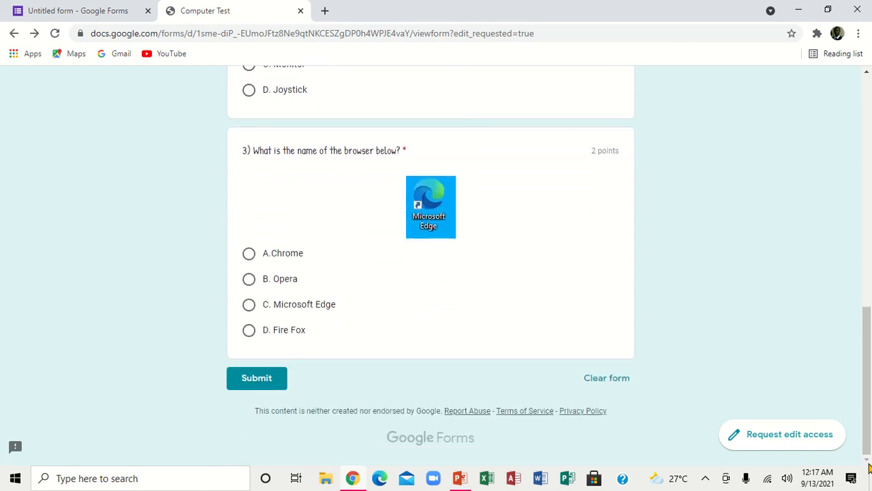
pyautogui.click(867, 179)
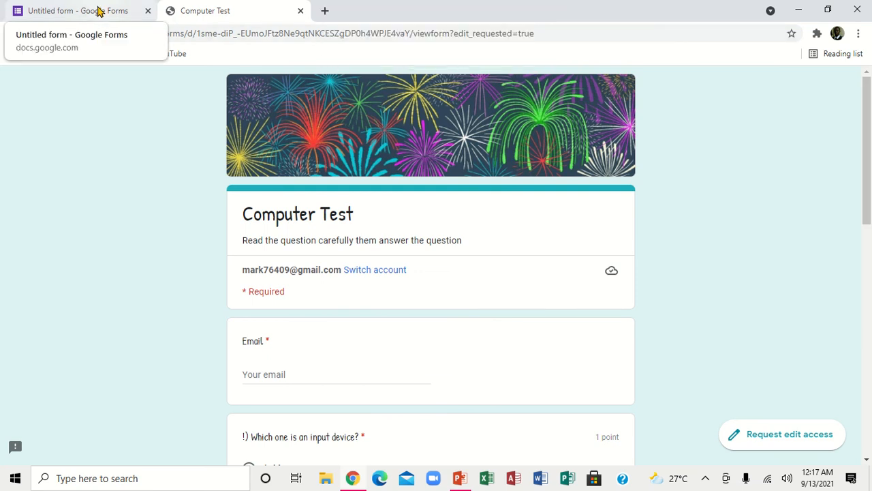
# Step: Glance at the editor tab, then close the respondent's Computer Test tab and start a new tab
pyautogui.click(99, 12)
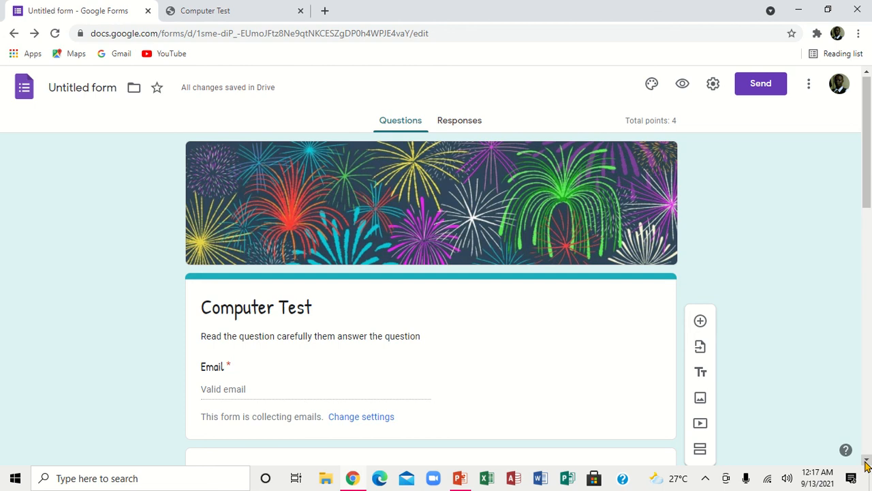
pyautogui.moveTo(867, 464); pyautogui.dragTo(867, 464)
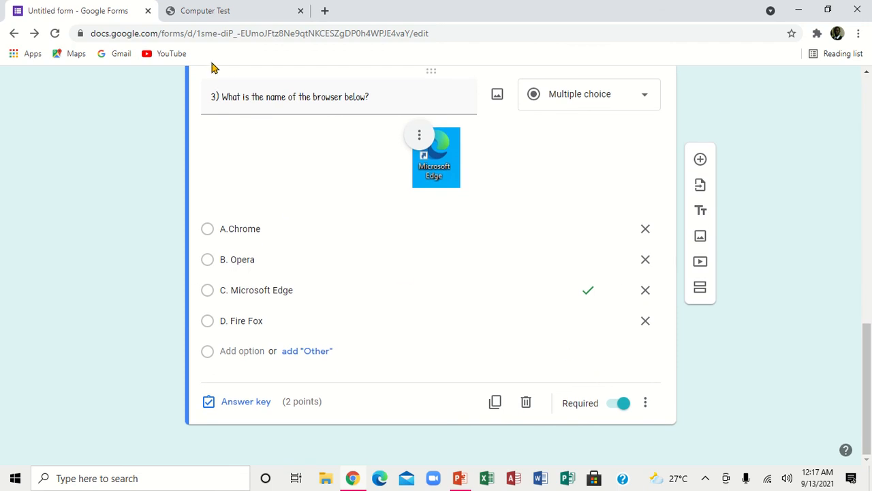
pyautogui.click(214, 12)
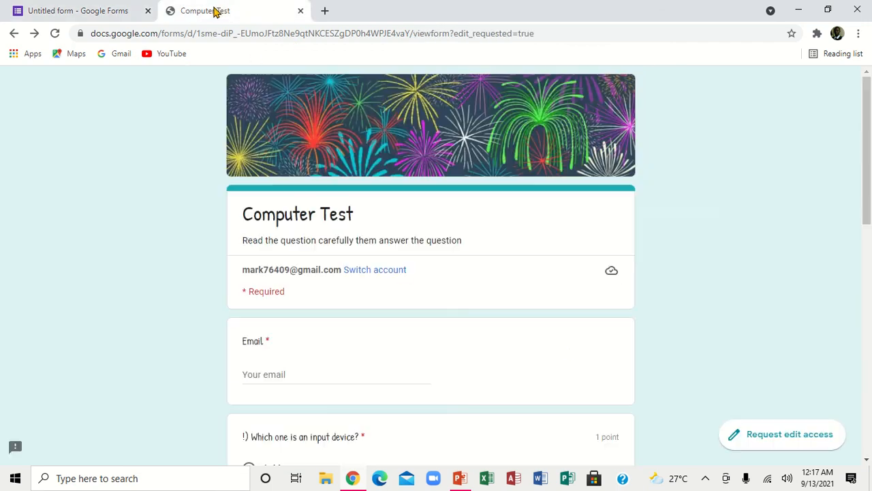
pyautogui.click(300, 11)
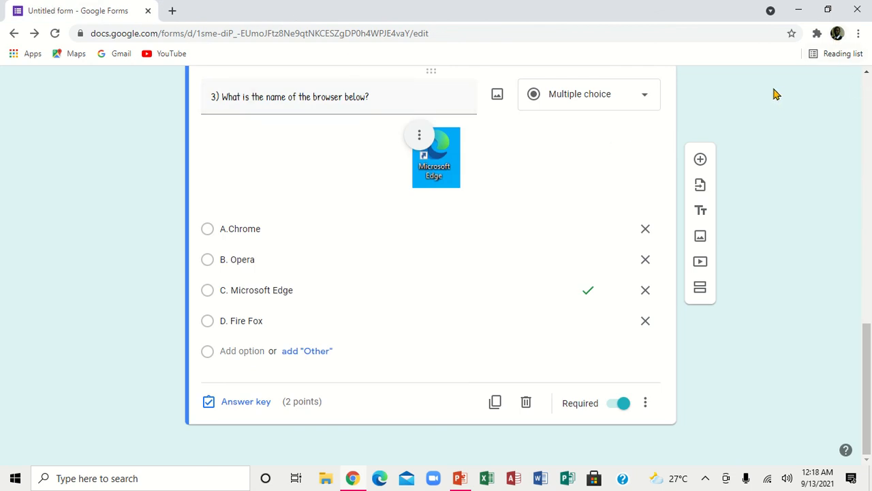
pyautogui.click(172, 11)
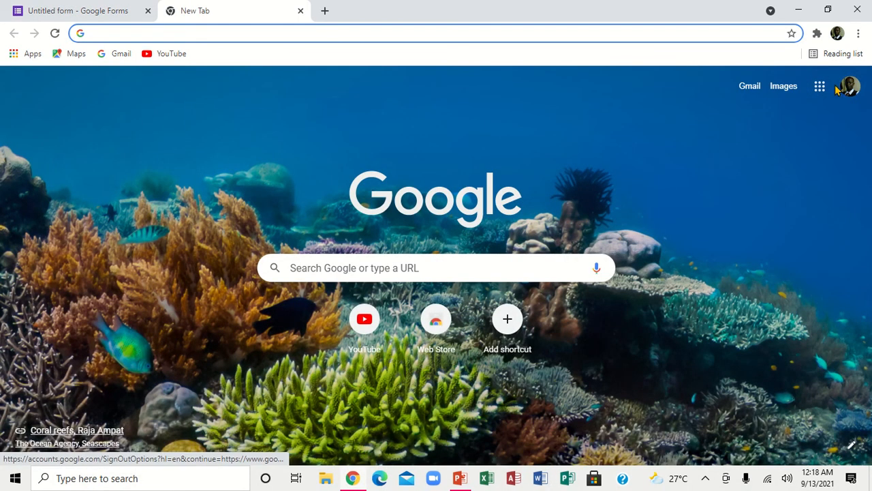
# Step: Switch the new tab to the second Google account and launch Gmail from the apps grid
pyautogui.click(850, 90)
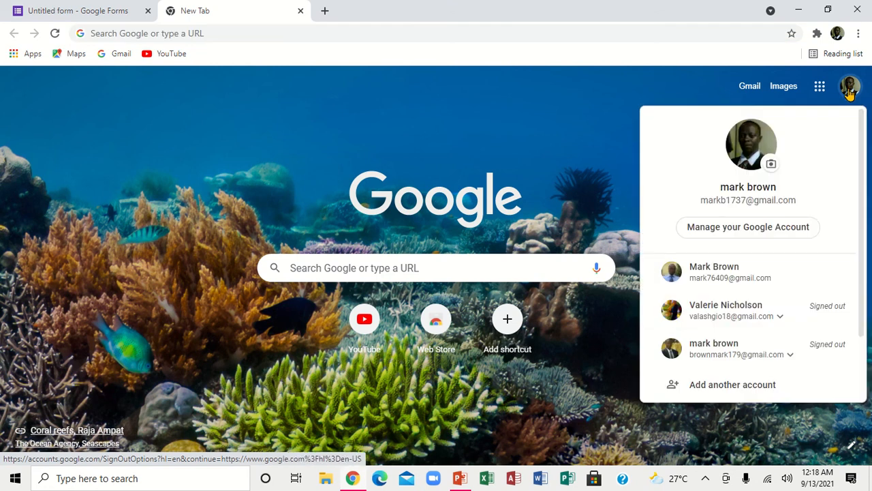
pyautogui.click(706, 272)
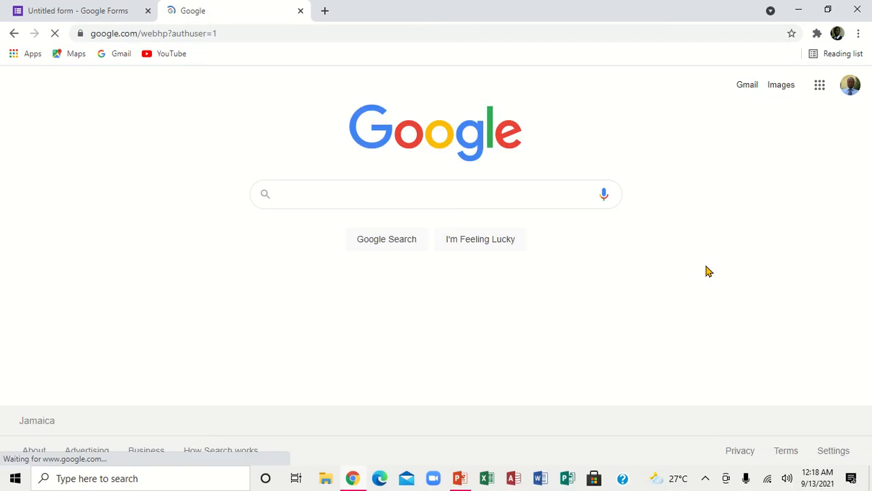
pyautogui.click(814, 89)
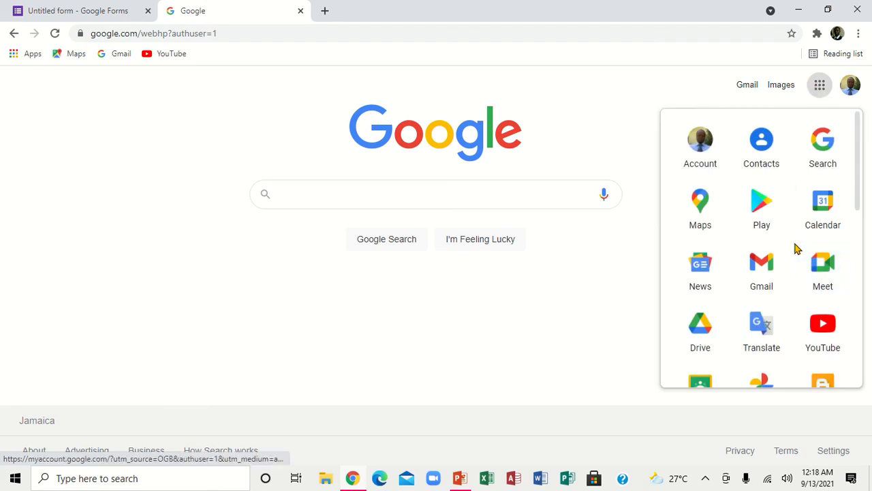
pyautogui.click(760, 267)
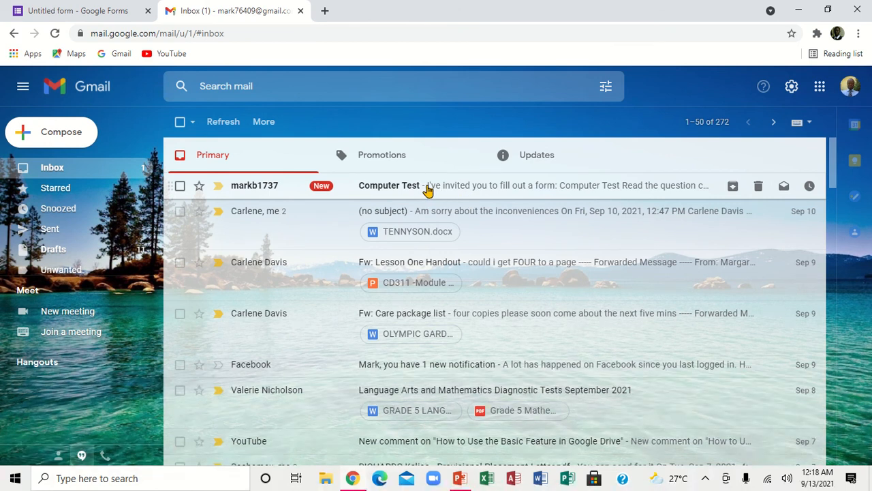
# Step: Open the Computer Test invitation email and launch the quiz with its Fill Out Form button
pyautogui.click(428, 191)
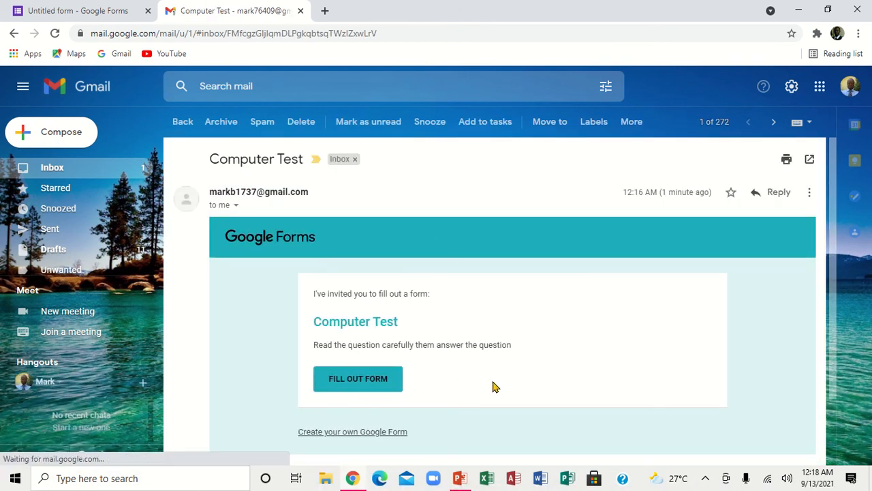
pyautogui.scroll(-2, 828, 442)
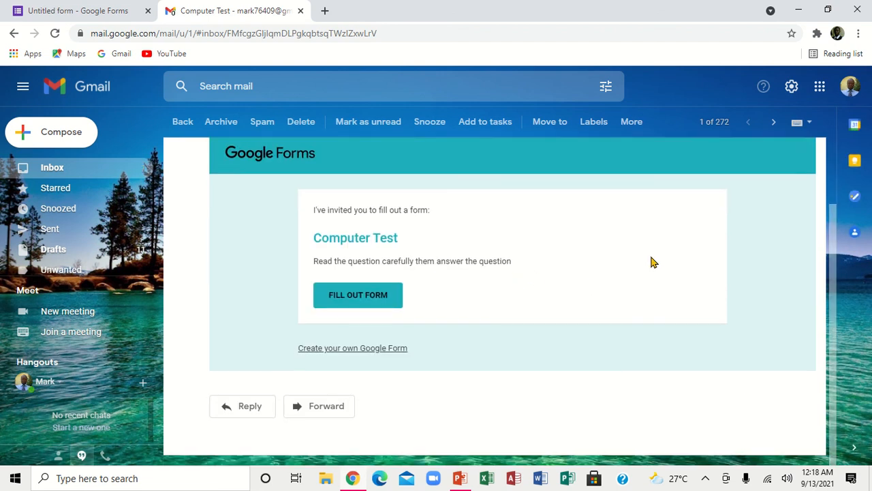
pyautogui.scroll(2, 830, 180)
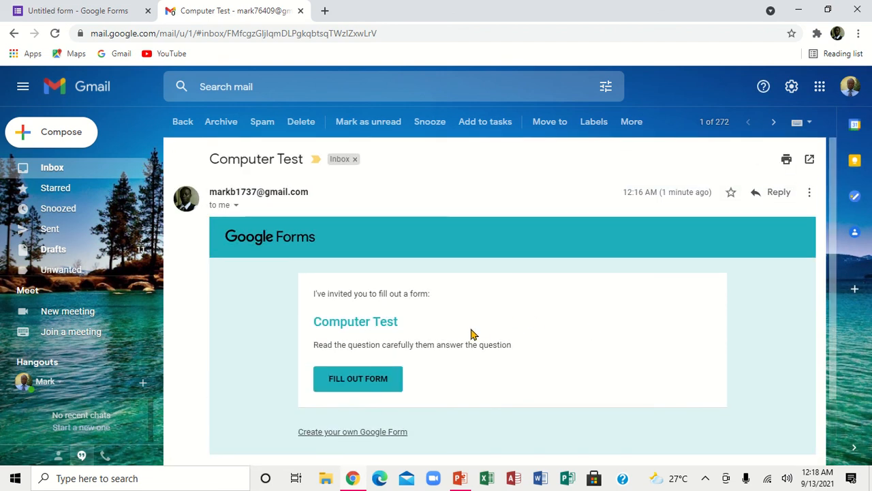
pyautogui.click(355, 381)
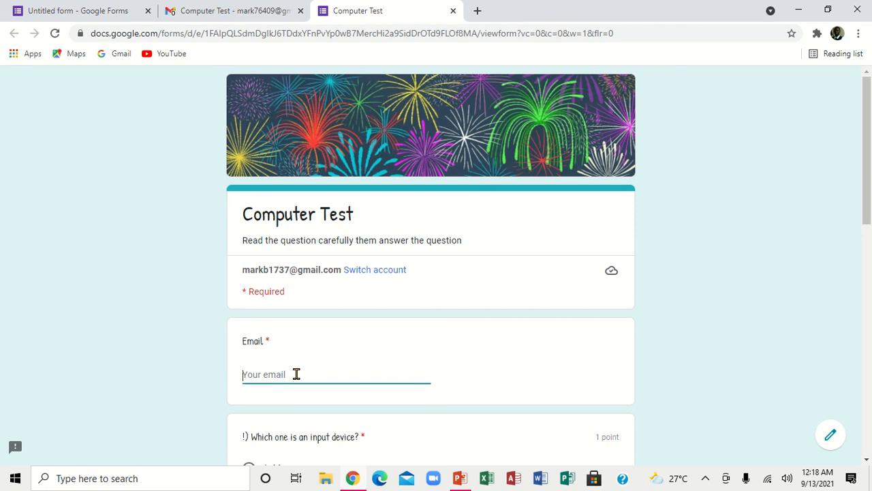
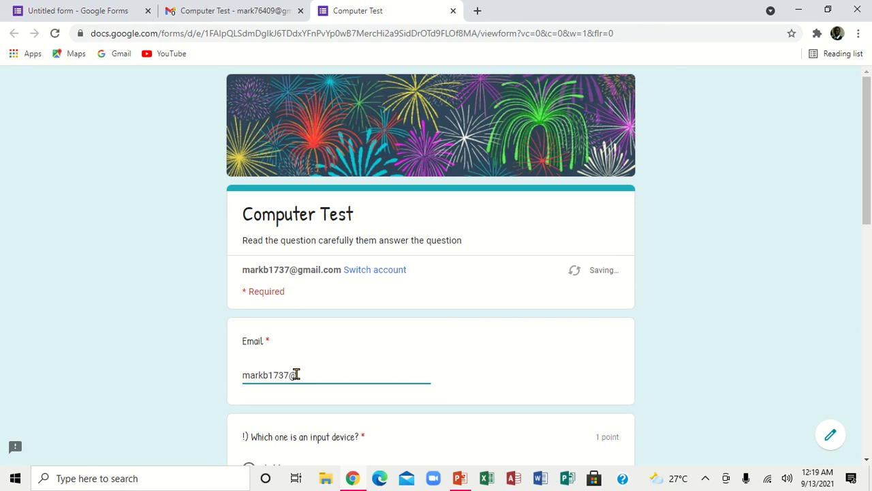
# Step: Answer A, Mouse, C. Monitor and A.Chrome, submit the quiz, and return to the editor
pyautogui.moveTo(866, 199); pyautogui.dragTo(866, 277)
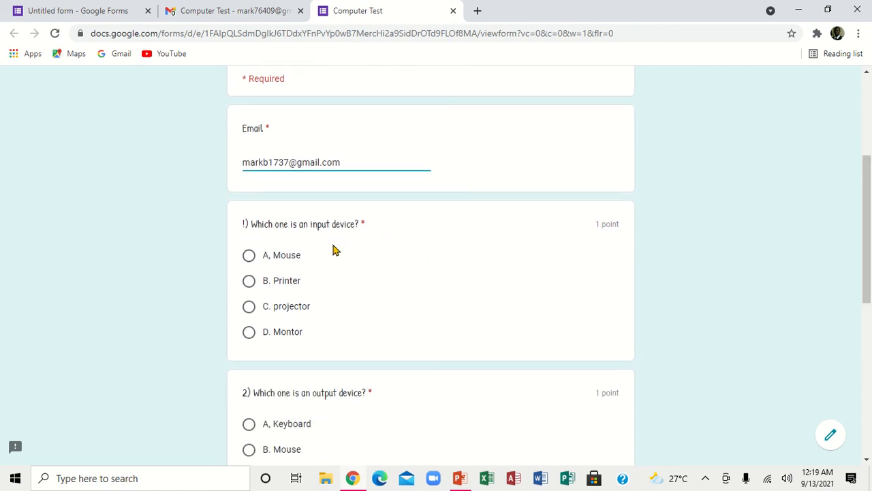
pyautogui.click(283, 263)
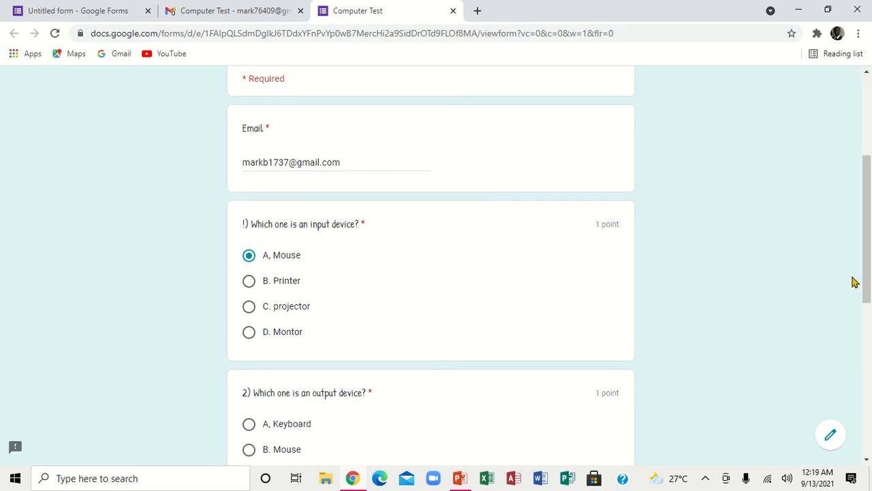
pyautogui.moveTo(867, 275); pyautogui.dragTo(870, 335)
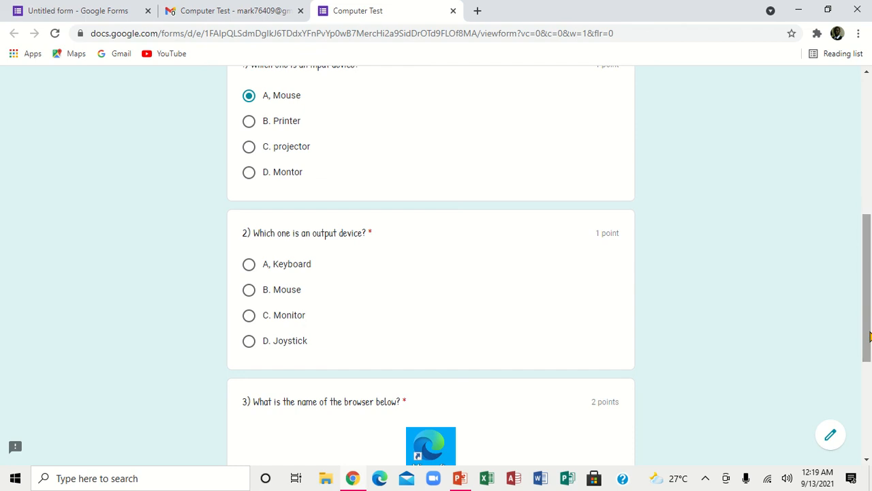
pyautogui.click(278, 316)
pyautogui.moveTo(862, 277); pyautogui.dragTo(870, 365)
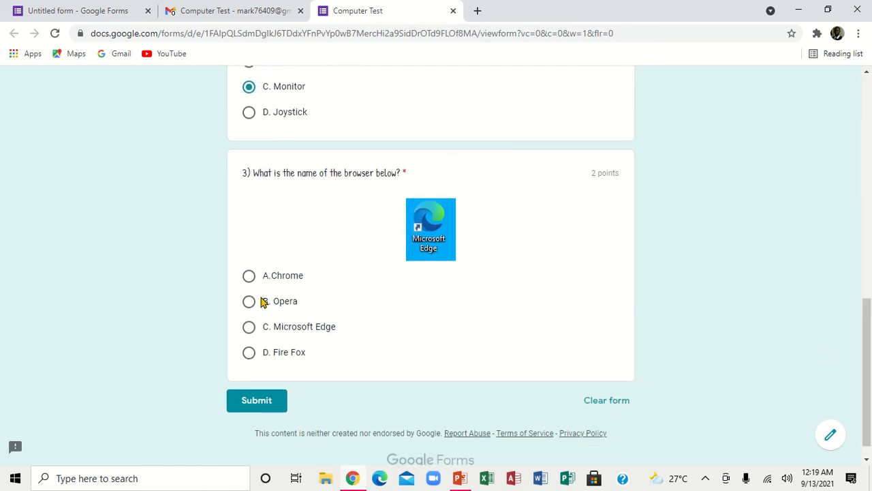
pyautogui.click(279, 276)
pyautogui.click(258, 404)
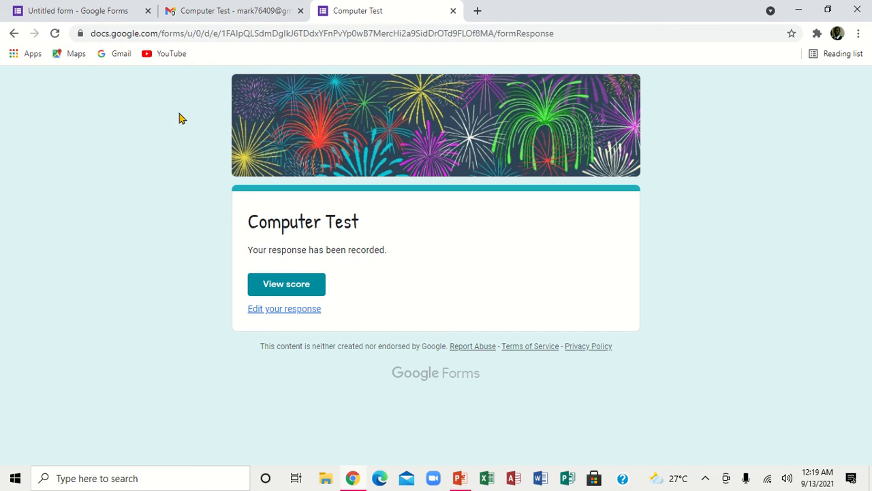
pyautogui.click(88, 14)
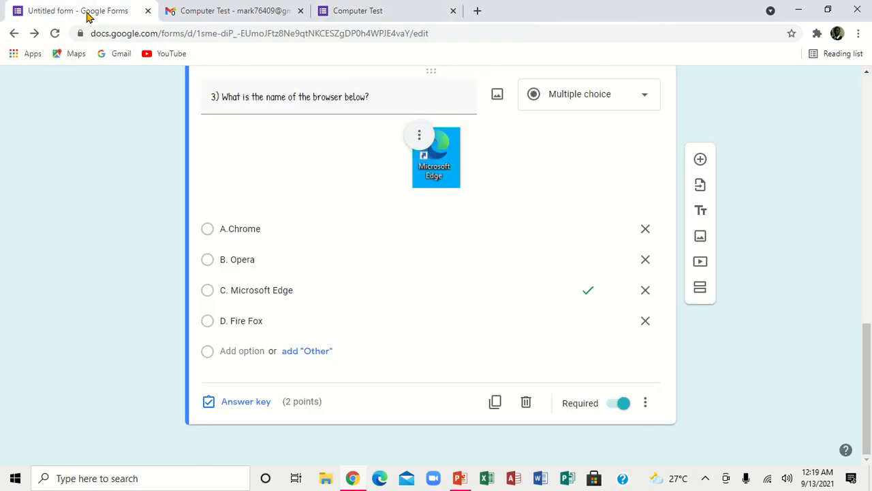
# Step: Open Responses, dismiss the per-question tip, and scroll the Summary showing 2 of 4 points
pyautogui.scroll(5, 869, 252)
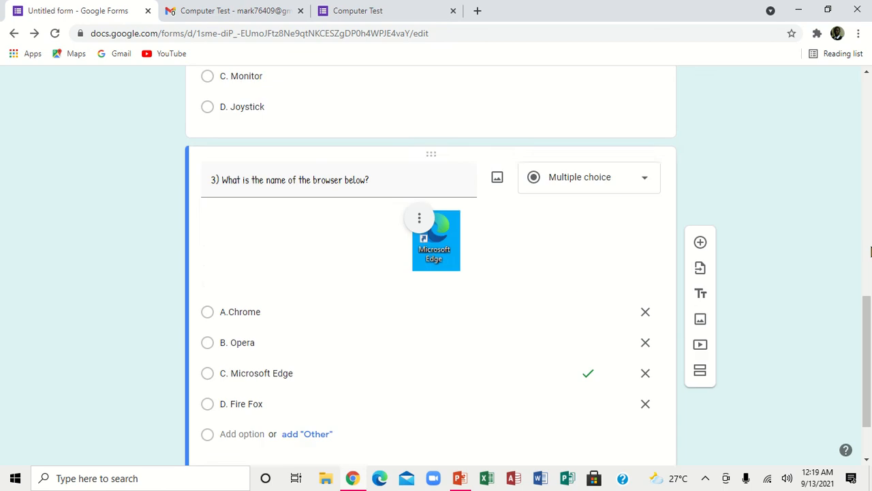
pyautogui.scroll(5, 865, 177)
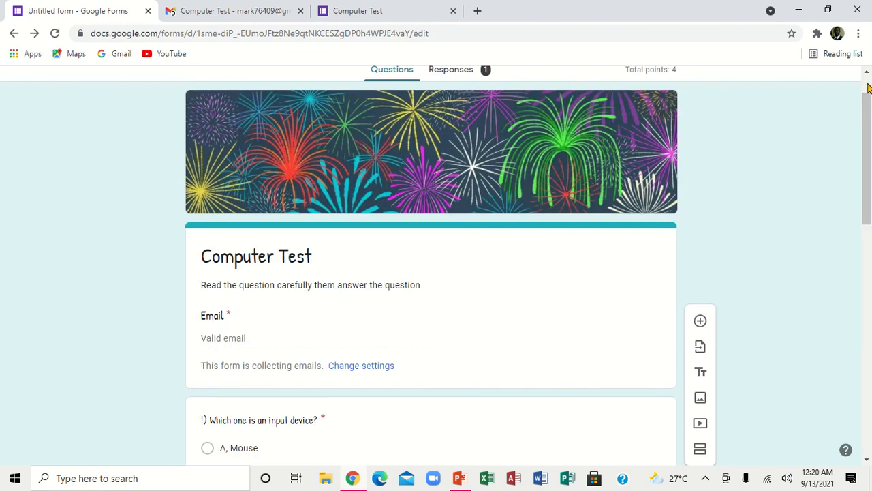
pyautogui.scroll(1, 868, 100)
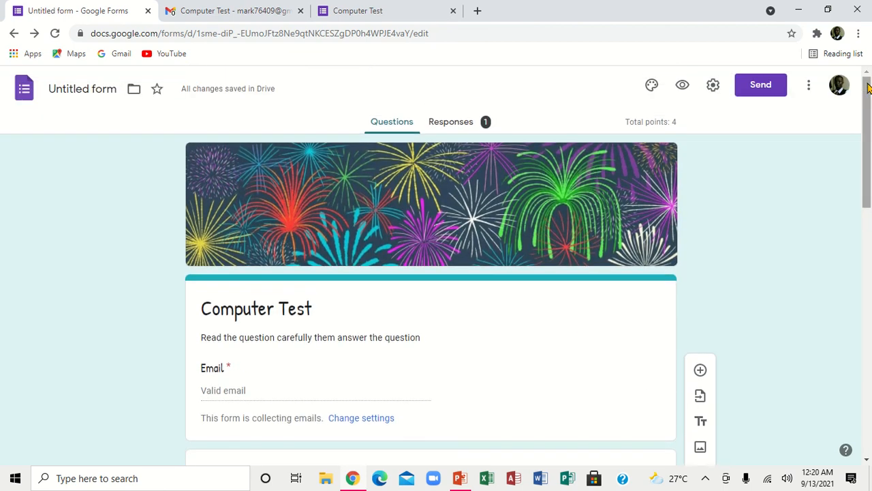
pyautogui.click(466, 123)
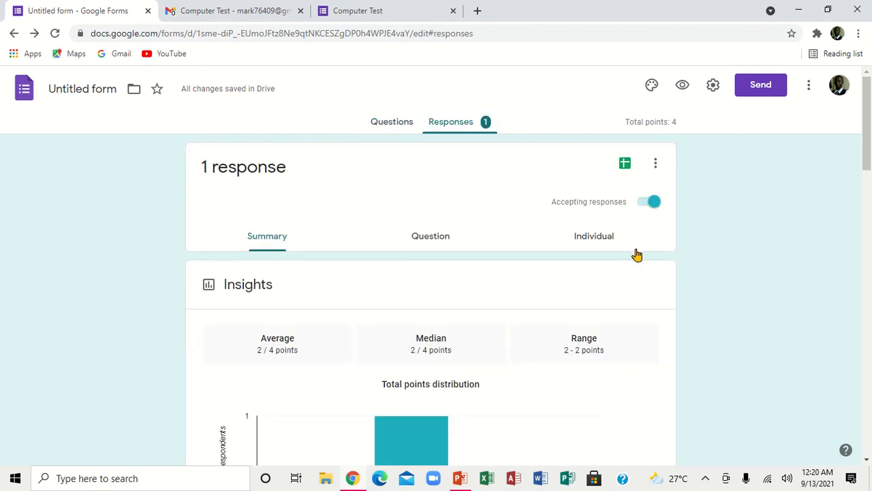
pyautogui.moveTo(869, 167); pyautogui.dragTo(835, 216)
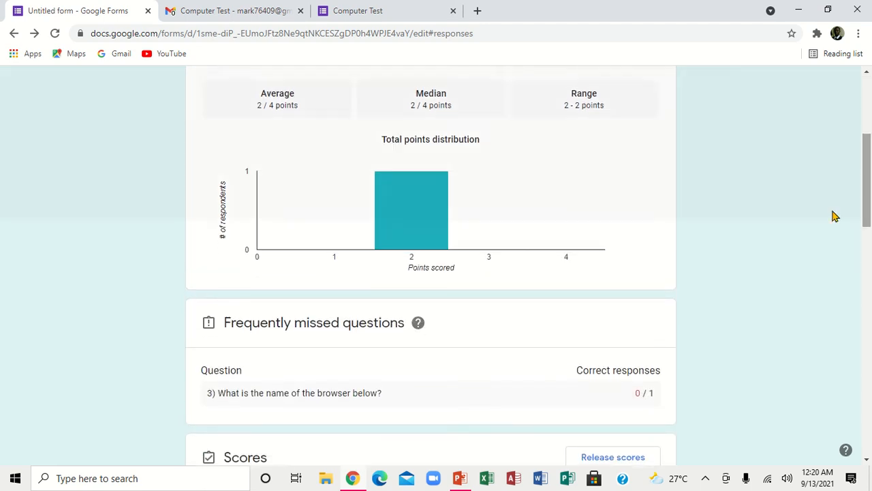
pyautogui.click(711, 276)
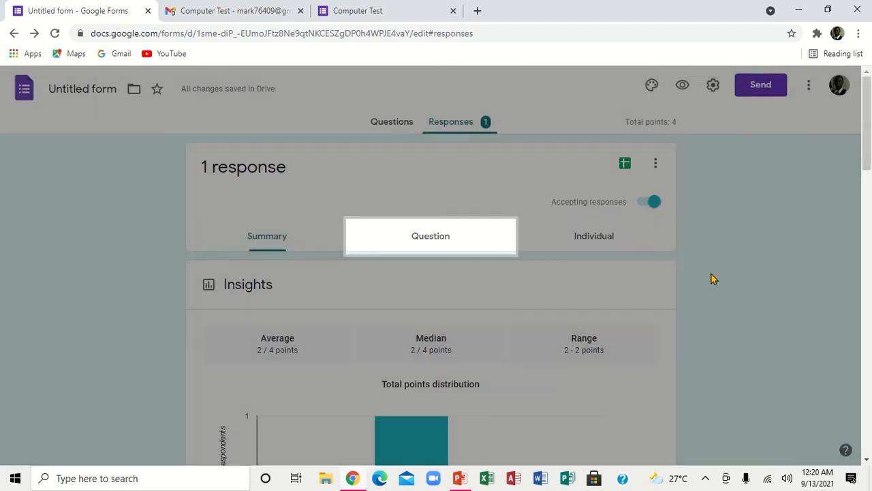
pyautogui.moveTo(868, 150); pyautogui.dragTo(860, 233)
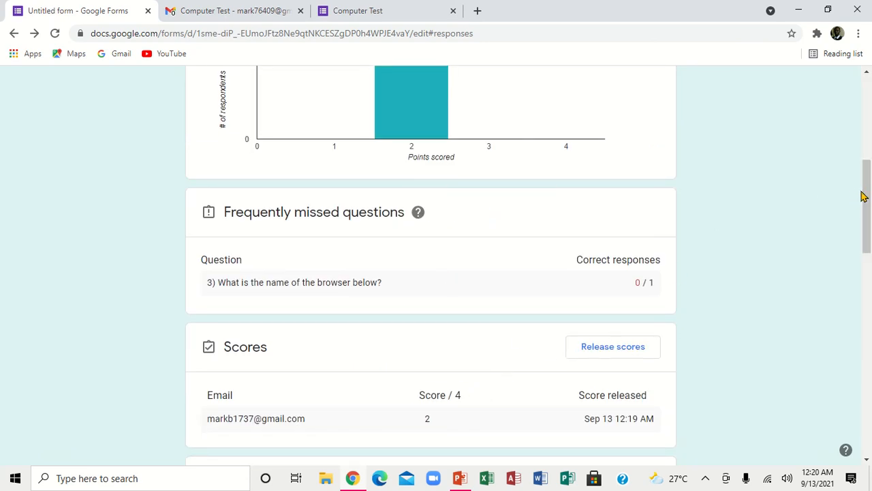
pyautogui.moveTo(865, 195); pyautogui.dragTo(851, 123)
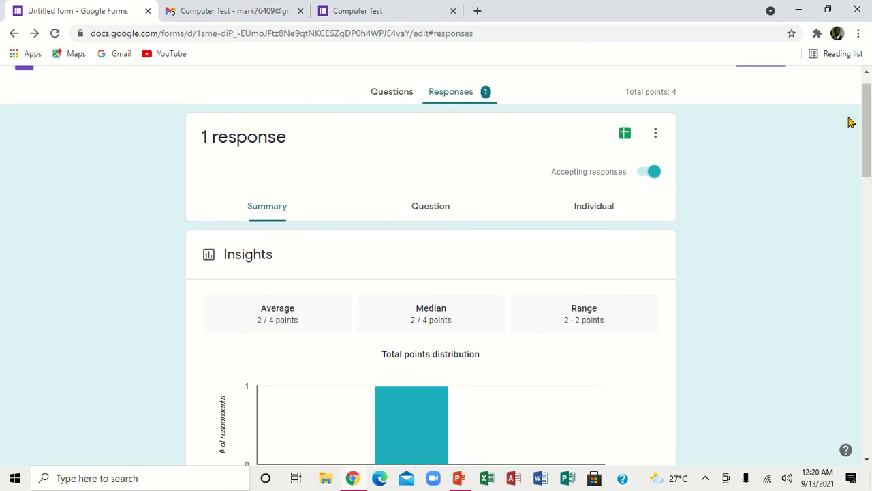
# Step: Check the Question view, then scroll through the Individual response scored 2 of 4
pyautogui.click(447, 209)
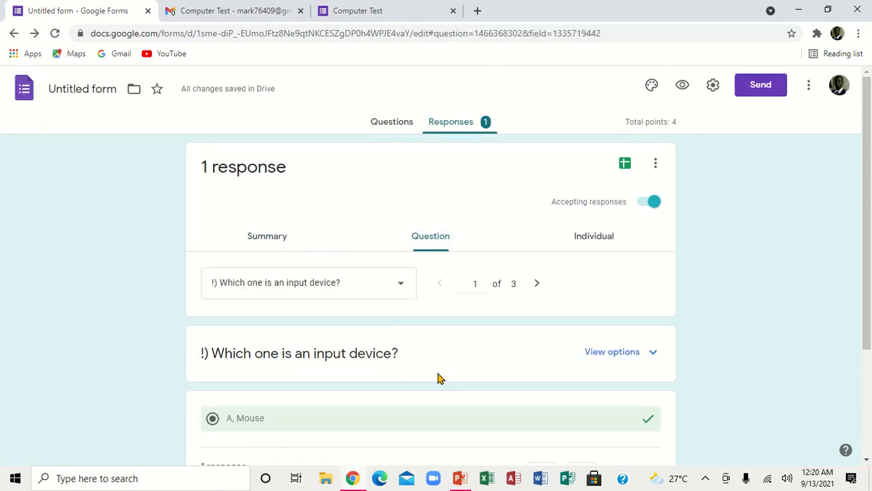
pyautogui.click(594, 239)
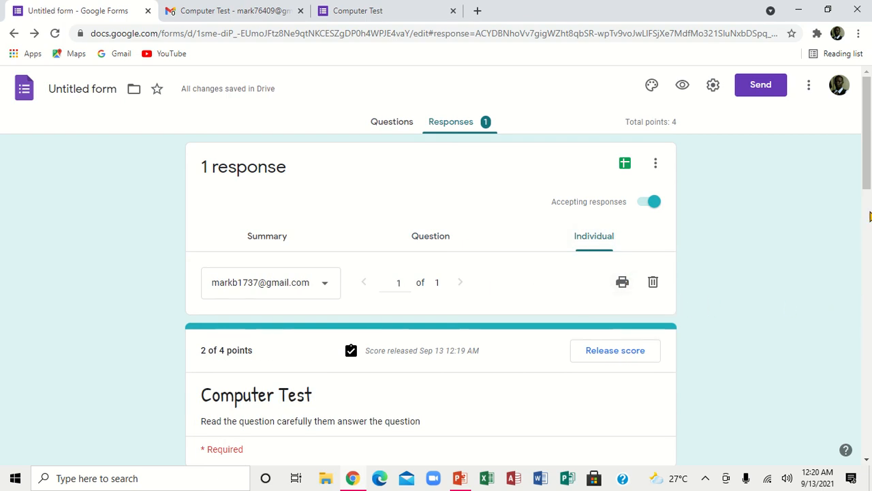
pyautogui.moveTo(867, 189); pyautogui.dragTo(869, 274)
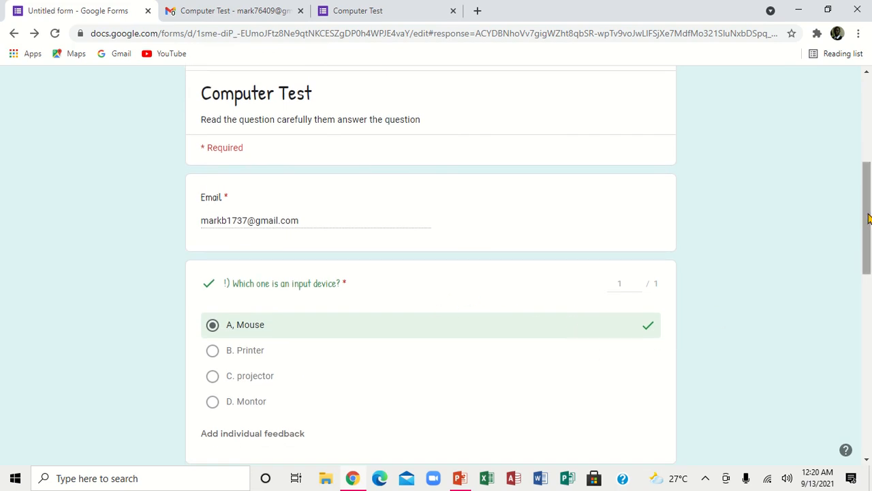
pyautogui.moveTo(868, 218); pyautogui.dragTo(868, 267)
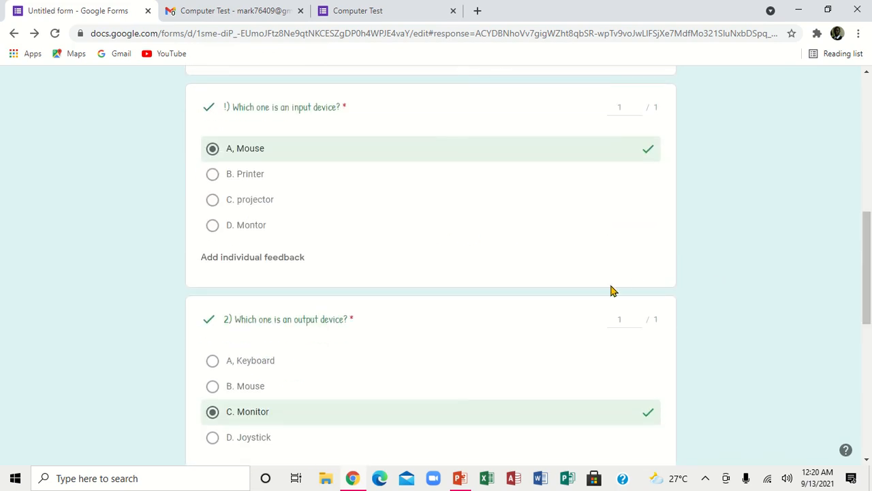
pyautogui.moveTo(867, 254); pyautogui.dragTo(862, 329)
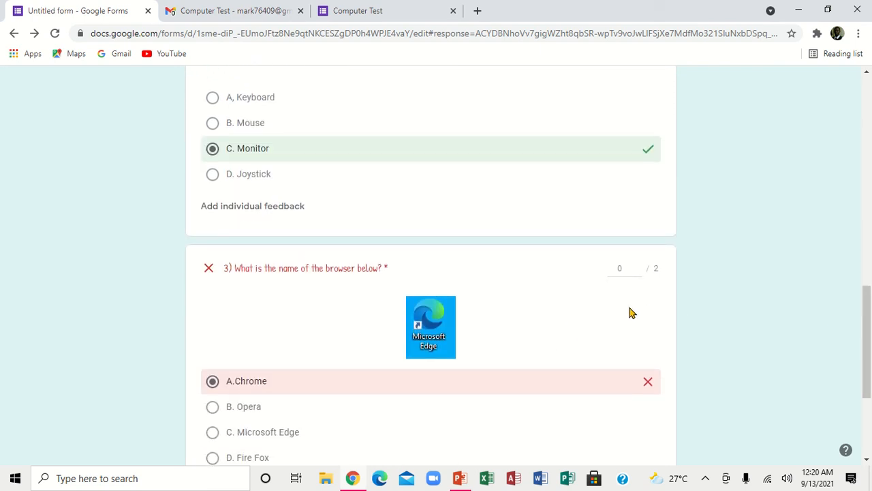
pyautogui.moveTo(864, 335); pyautogui.dragTo(862, 390)
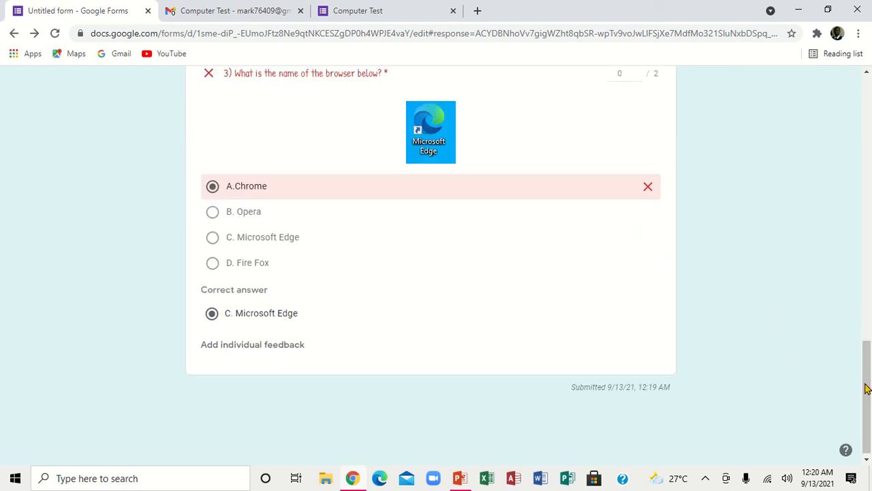
pyautogui.moveTo(867, 387); pyautogui.dragTo(861, 121)
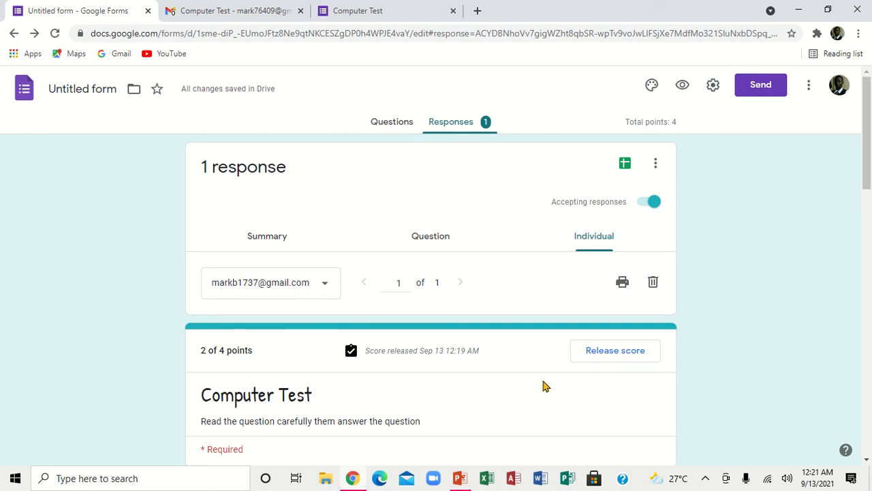
# Step: Link responses to a new 'Untitled form (Responses)' spreadsheet, then return to the Computer Test tab
pyautogui.click(625, 163)
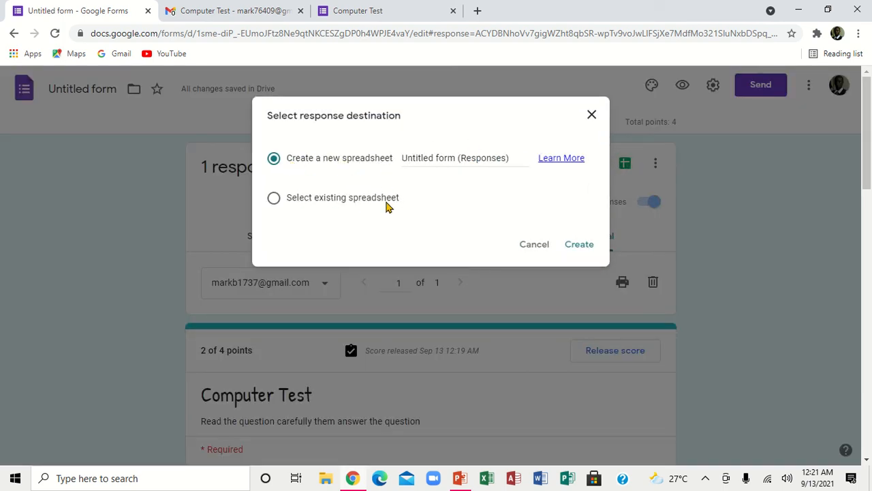
pyautogui.click(572, 246)
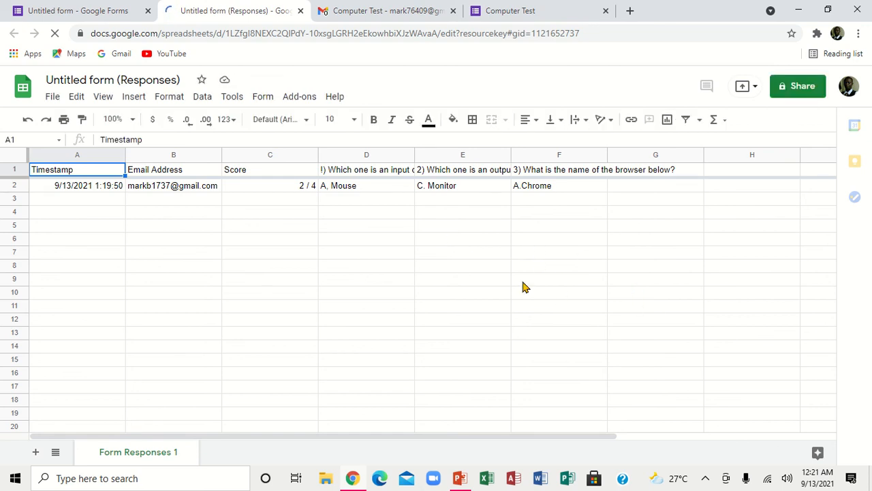
pyautogui.click(481, 16)
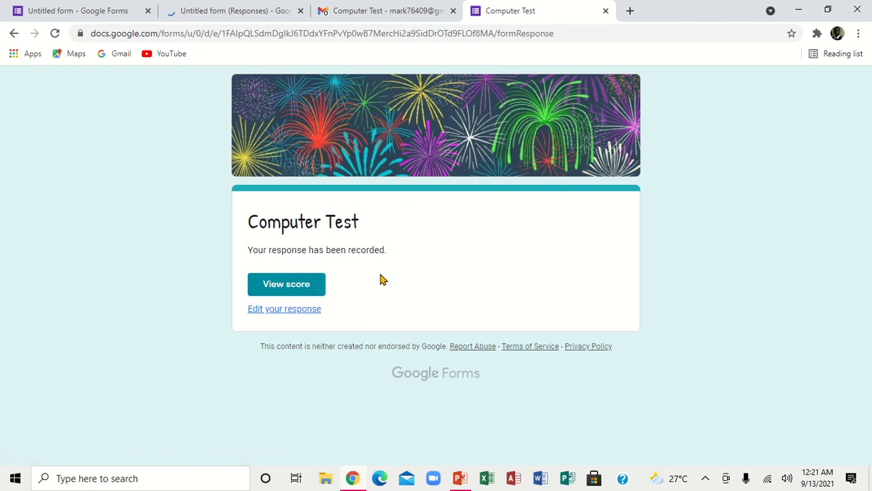
# Step: Open View score and scroll the graded answers totalling 2/4, with question 3 wrong
pyautogui.click(285, 284)
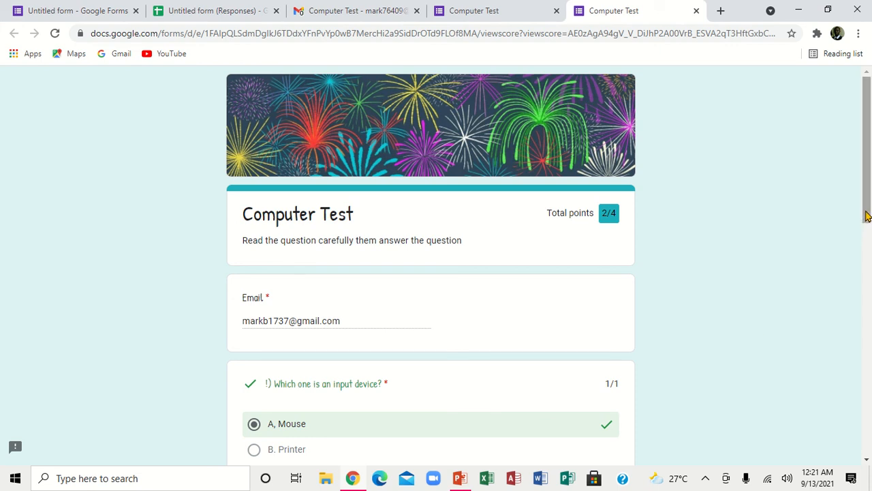
pyautogui.click(866, 233)
pyautogui.moveTo(869, 351); pyautogui.dragTo(860, 143)
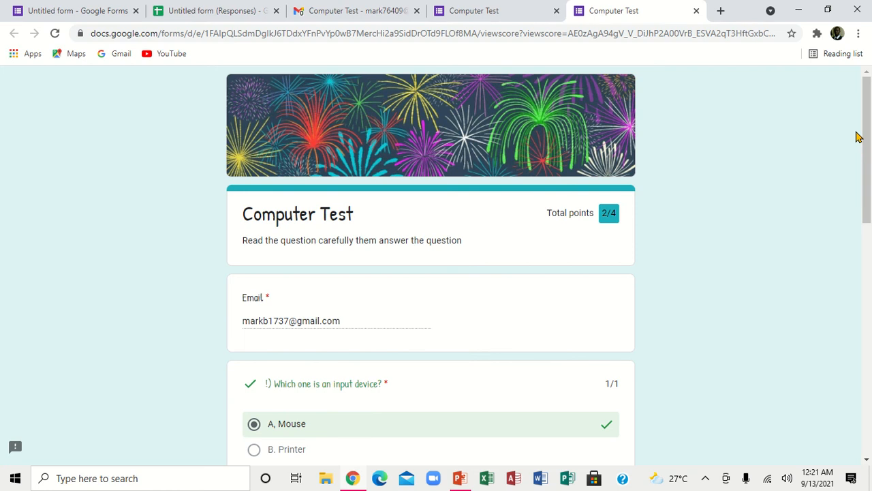